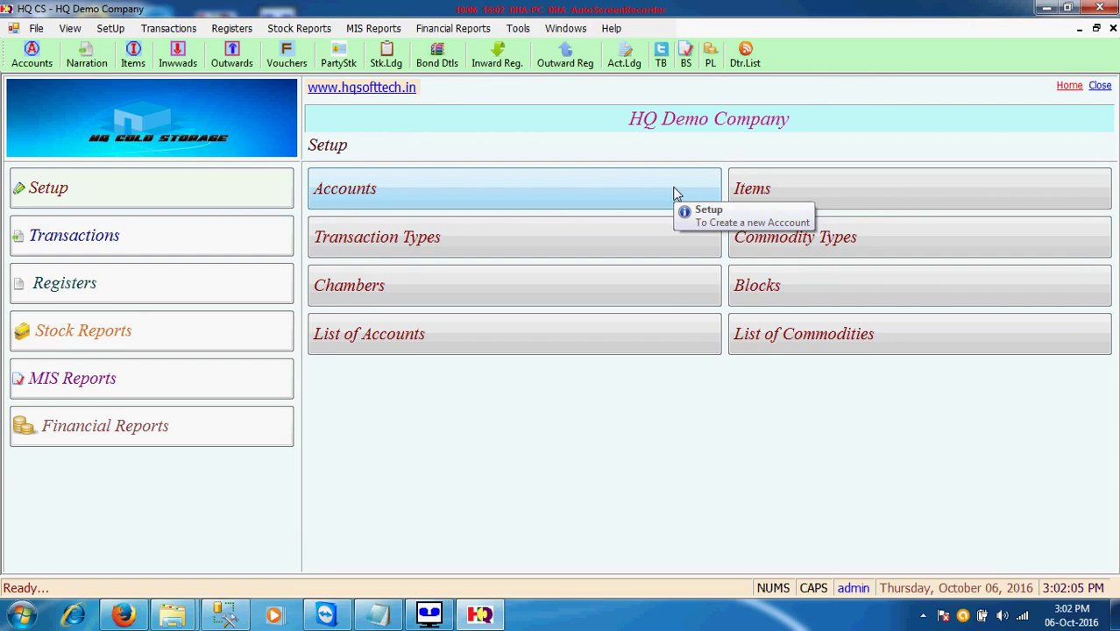
- Start a new account of type Farmer and enter the farmer's name, keeping the suggested code
{"action": "left_click", "coordinate": [674, 192]}
{"action": "left_click", "coordinate": [583, 208]}
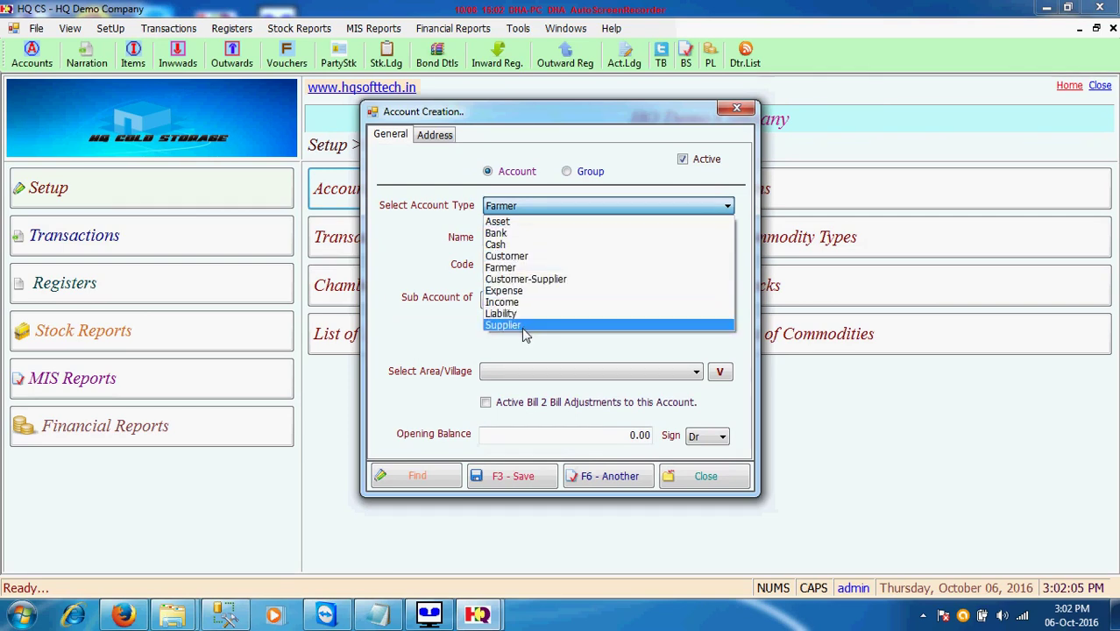
{"action": "left_click", "coordinate": [554, 353]}
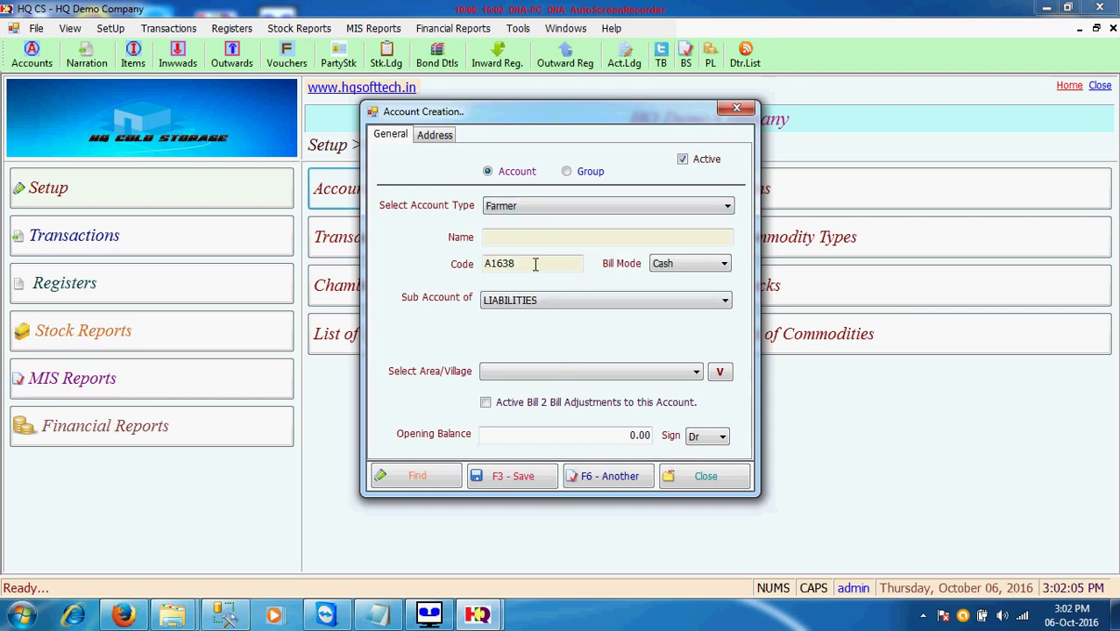
{"action": "left_click", "coordinate": [532, 238]}
{"action": "key", "text": "Tab"}
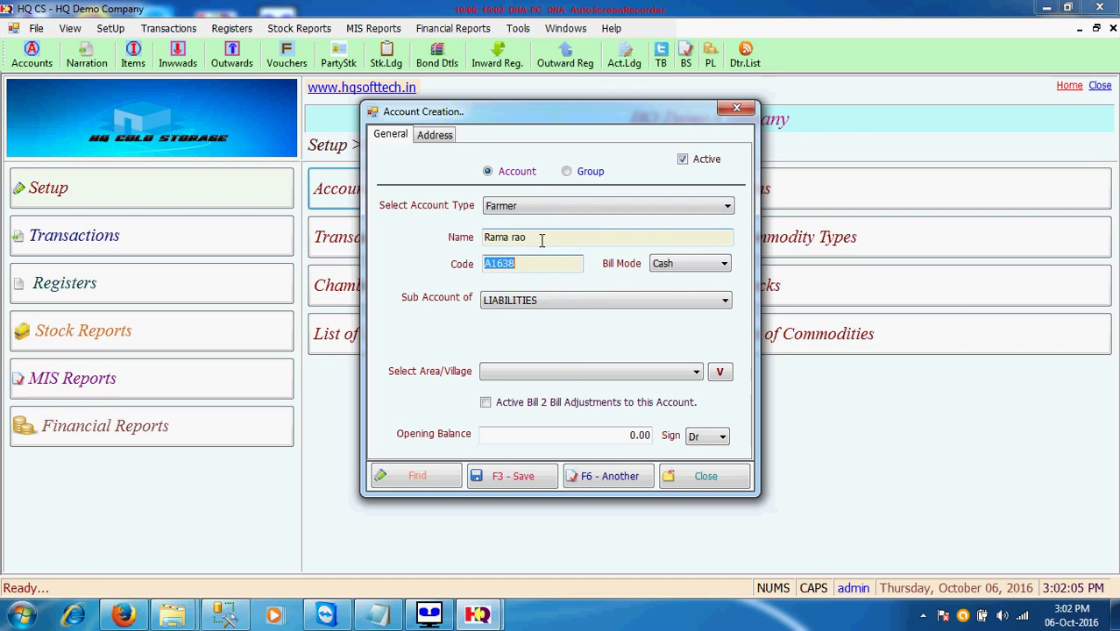
{"action": "key", "text": "Tab"}
- Fill in the father's name and the town in the farmer account's address details, and save the account
{"action": "left_click", "coordinate": [438, 138]}
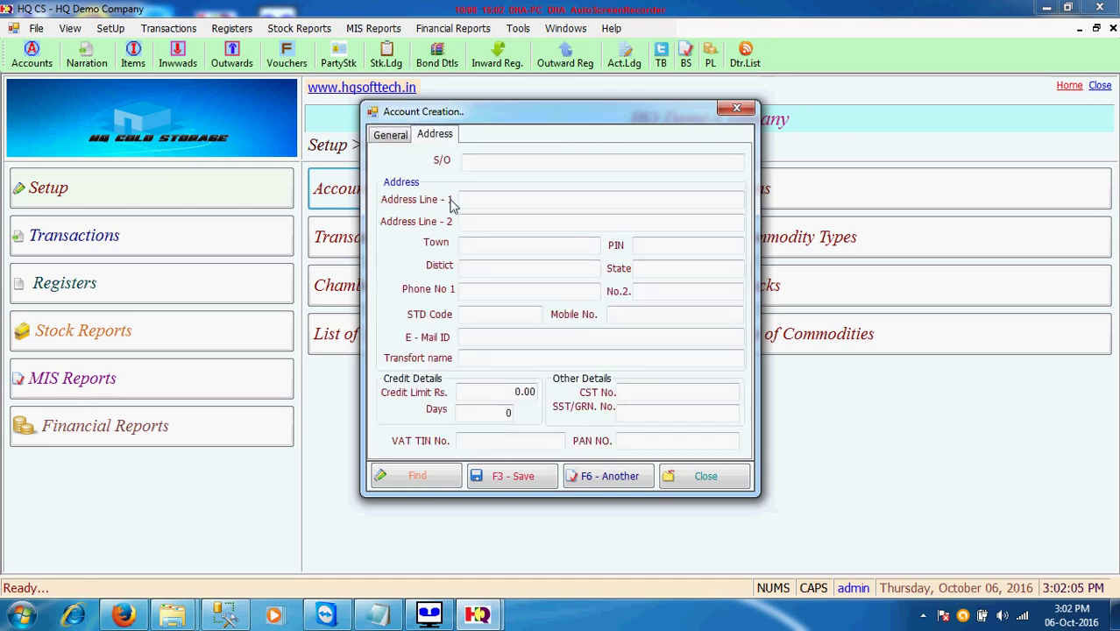
{"action": "left_click", "coordinate": [509, 163]}
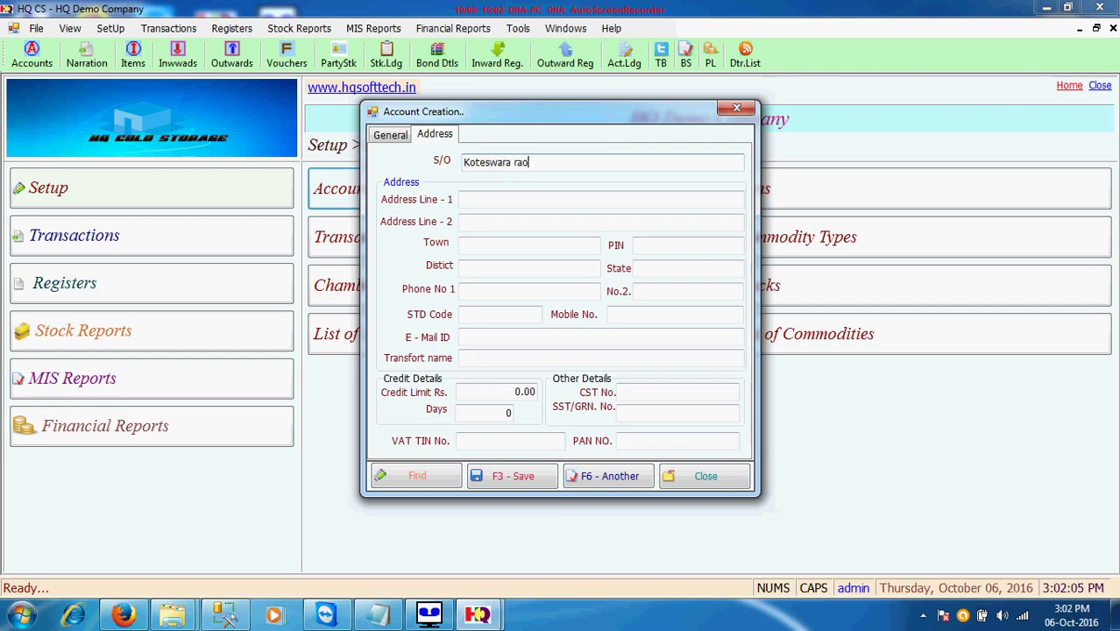
{"action": "key", "text": "Tab"}
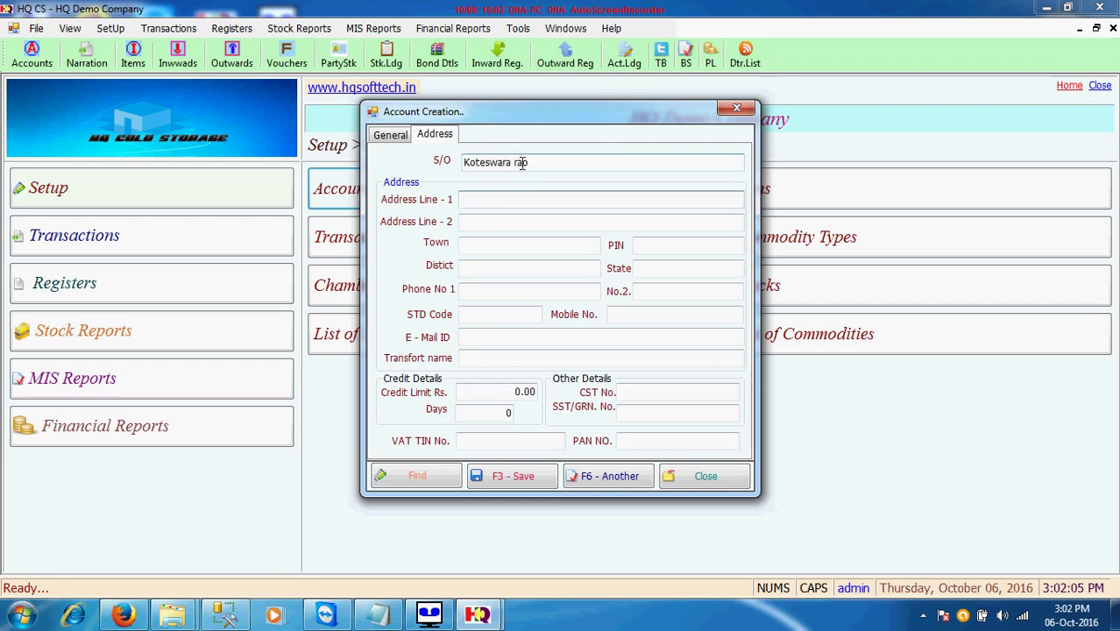
{"action": "key", "text": "Tab"}
{"action": "key", "text": "Tab"}
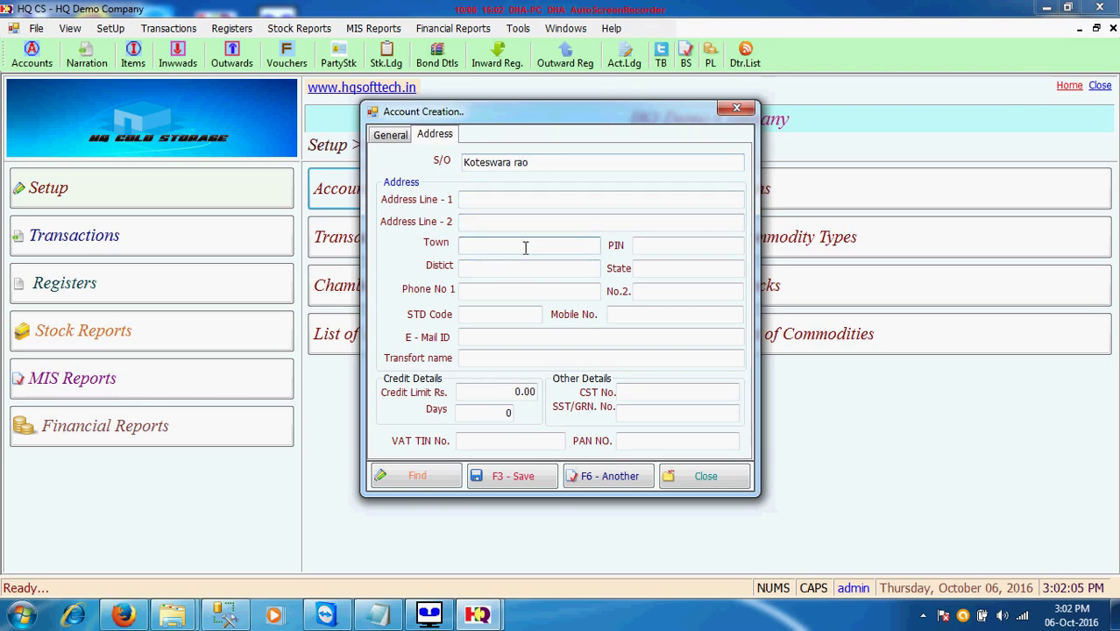
{"action": "key", "text": "Tab"}
{"action": "left_click", "coordinate": [533, 290]}
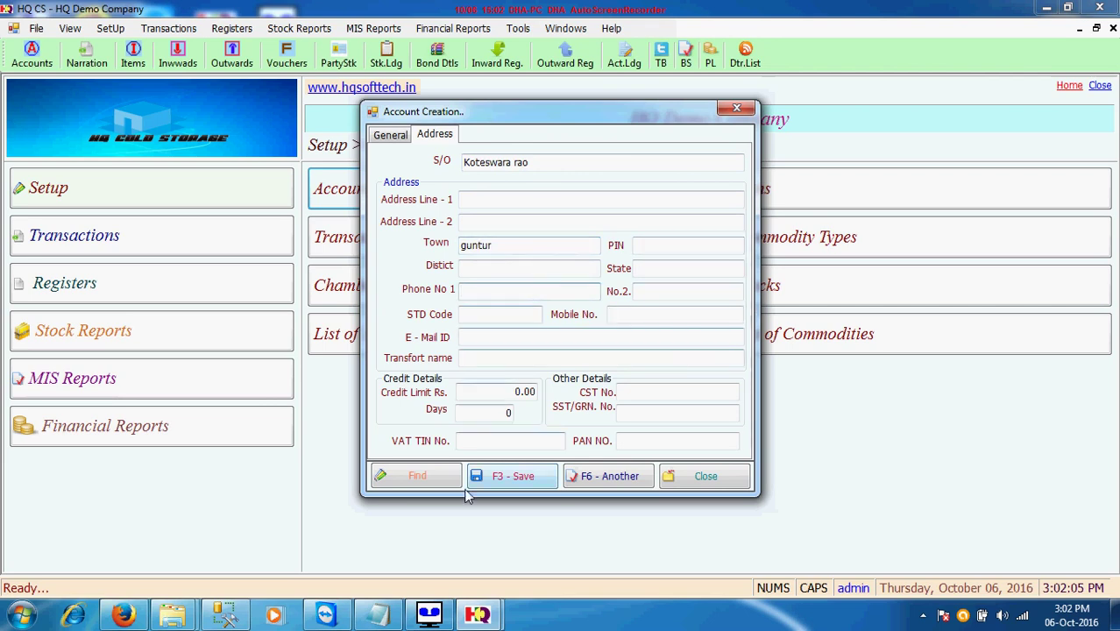
{"action": "left_click", "coordinate": [515, 477]}
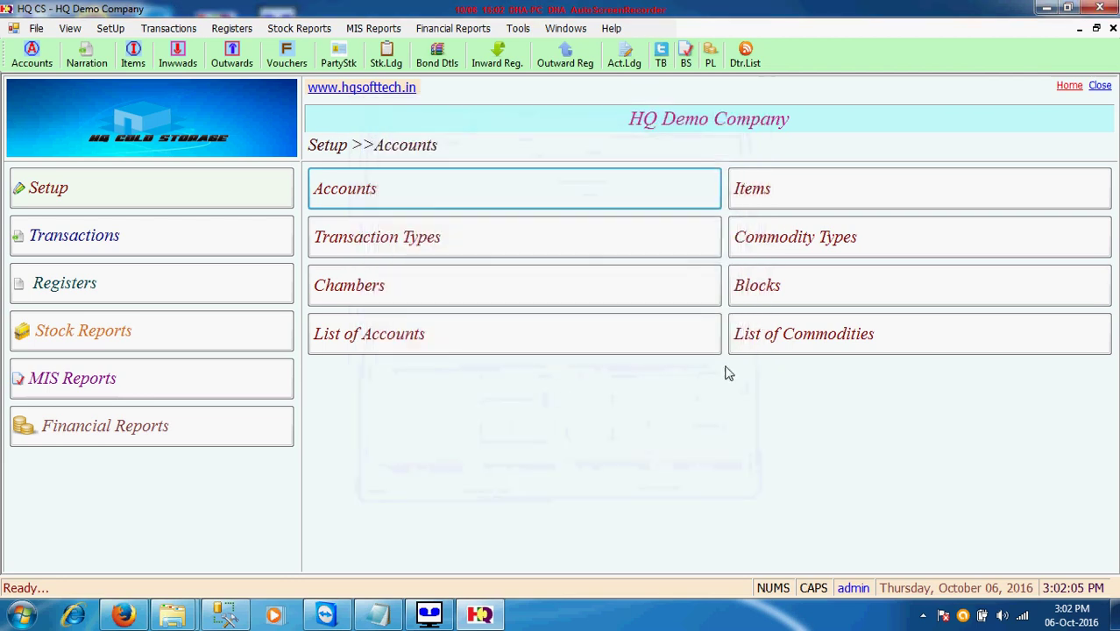
- Review the general and address details of the last account under Sundry Debtors in the list of accounts, and close the list
{"action": "left_click", "coordinate": [480, 348]}
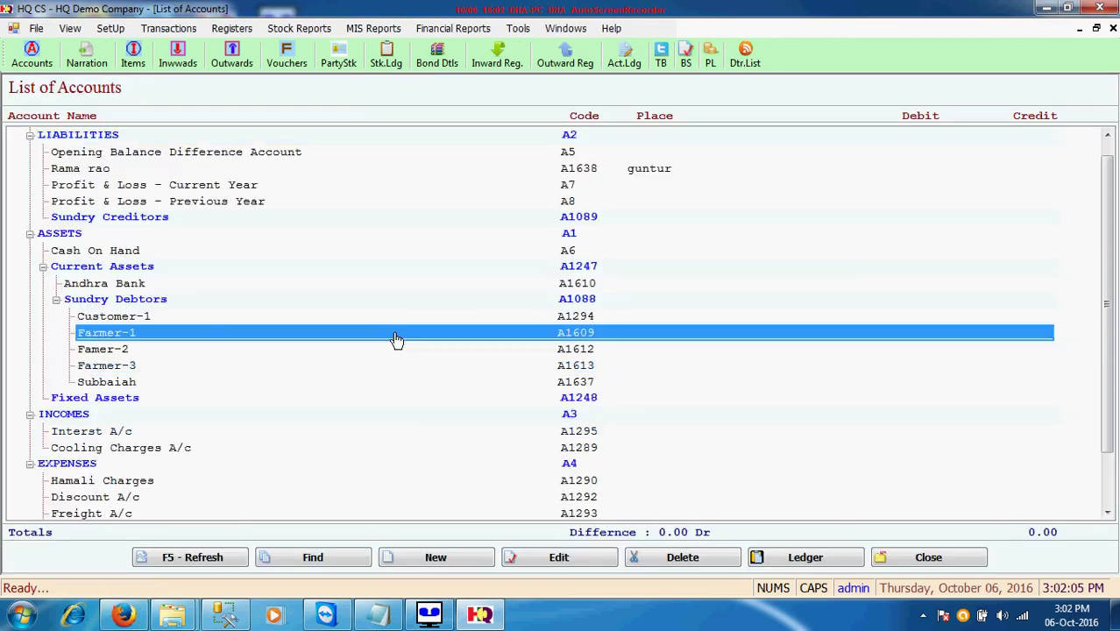
{"action": "scroll", "coordinate": [396, 342], "scroll_direction": "down", "scroll_amount": 2}
{"action": "left_click", "coordinate": [316, 319]}
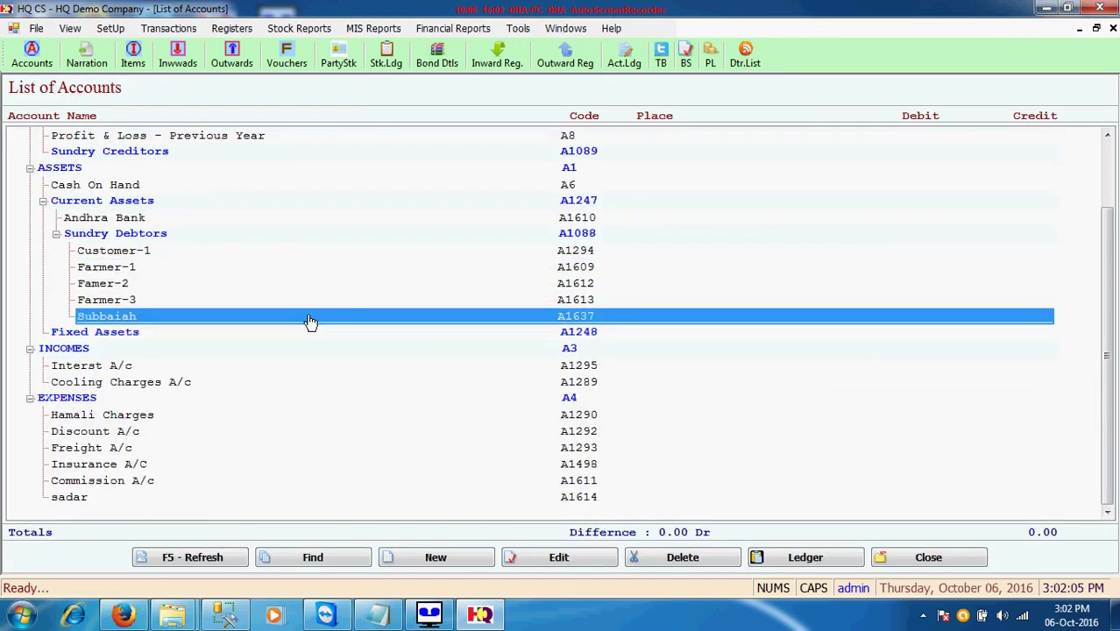
{"action": "left_click", "coordinate": [561, 558]}
{"action": "left_click", "coordinate": [450, 143]}
{"action": "left_click", "coordinate": [383, 142]}
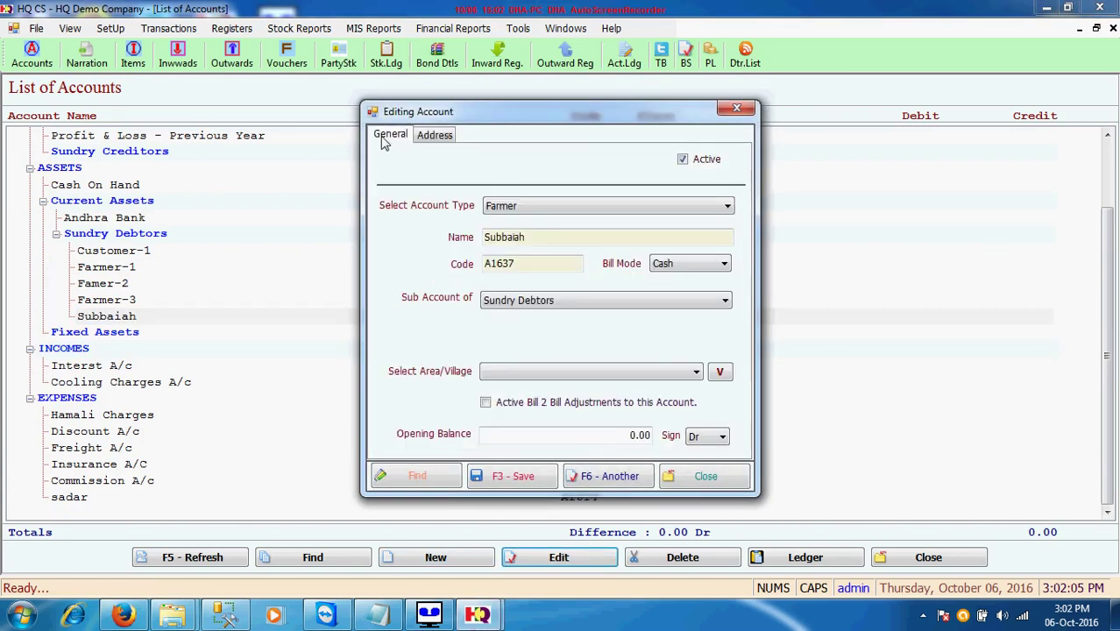
{"action": "left_click", "coordinate": [438, 137]}
{"action": "left_click", "coordinate": [715, 482]}
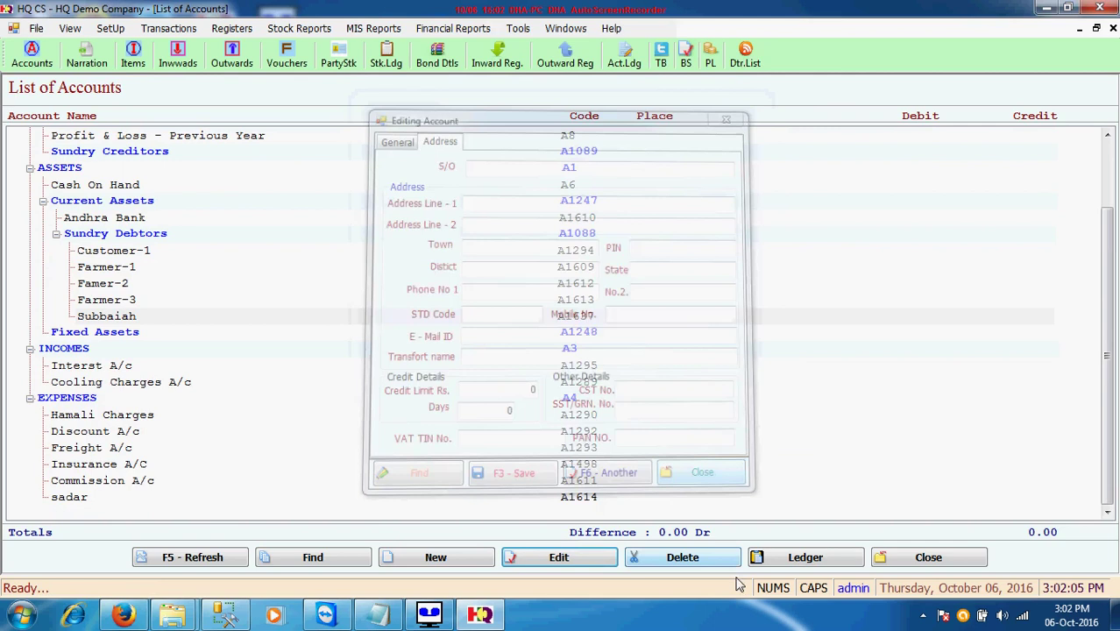
{"action": "left_click", "coordinate": [928, 558]}
{"action": "left_click", "coordinate": [574, 363]}
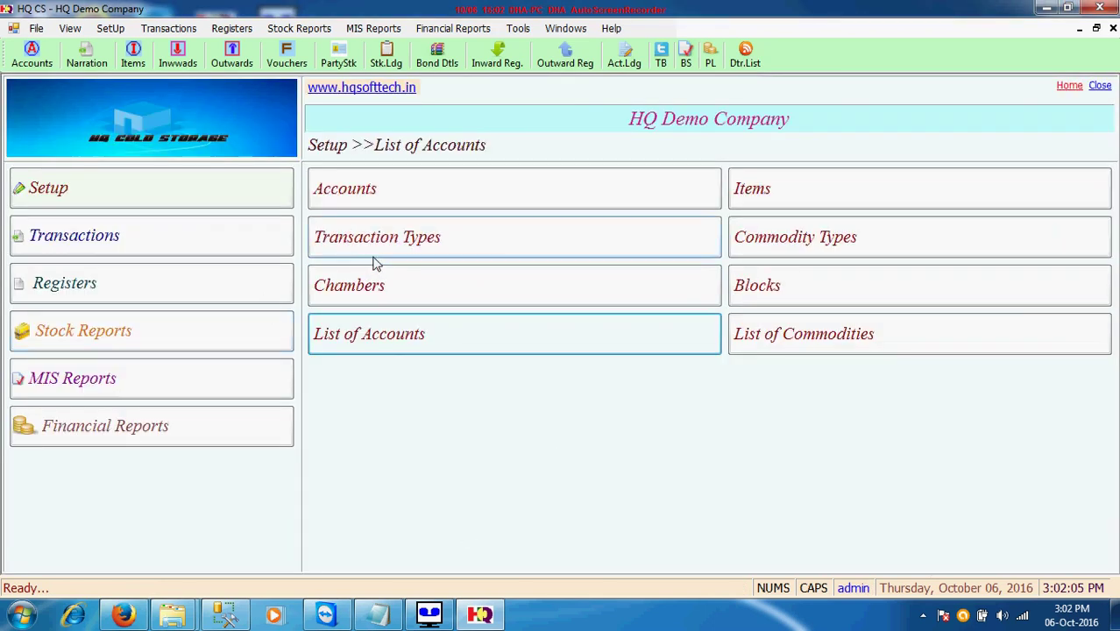
- Review the BAJRA commodity's rent and insurance details from the list of commodities, and cancel its edit form
{"action": "left_click", "coordinate": [795, 343]}
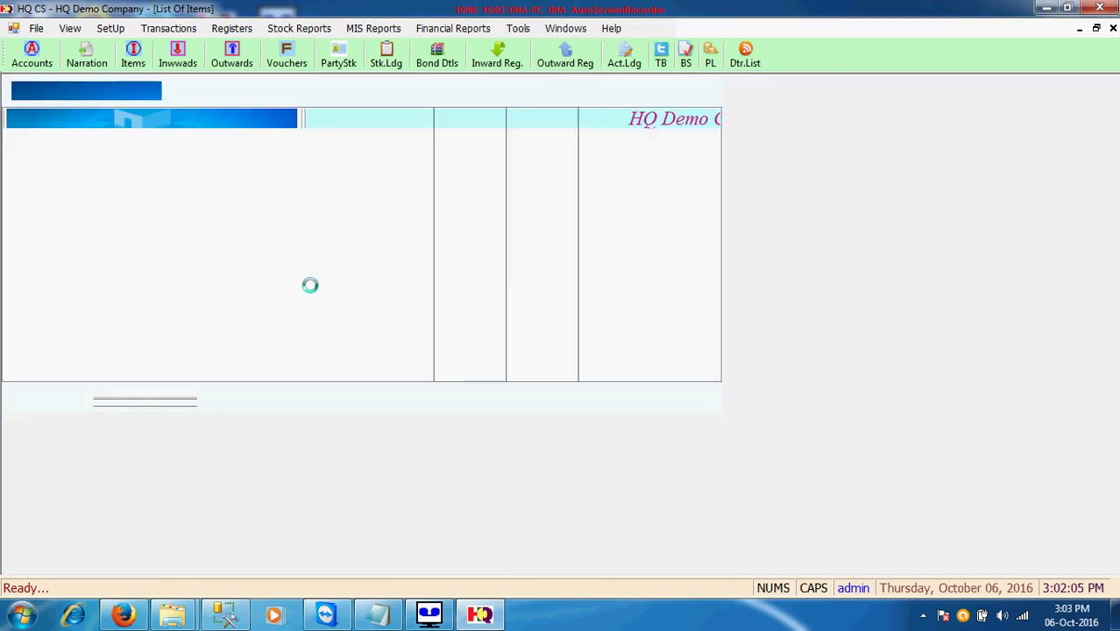
{"action": "left_click", "coordinate": [178, 171]}
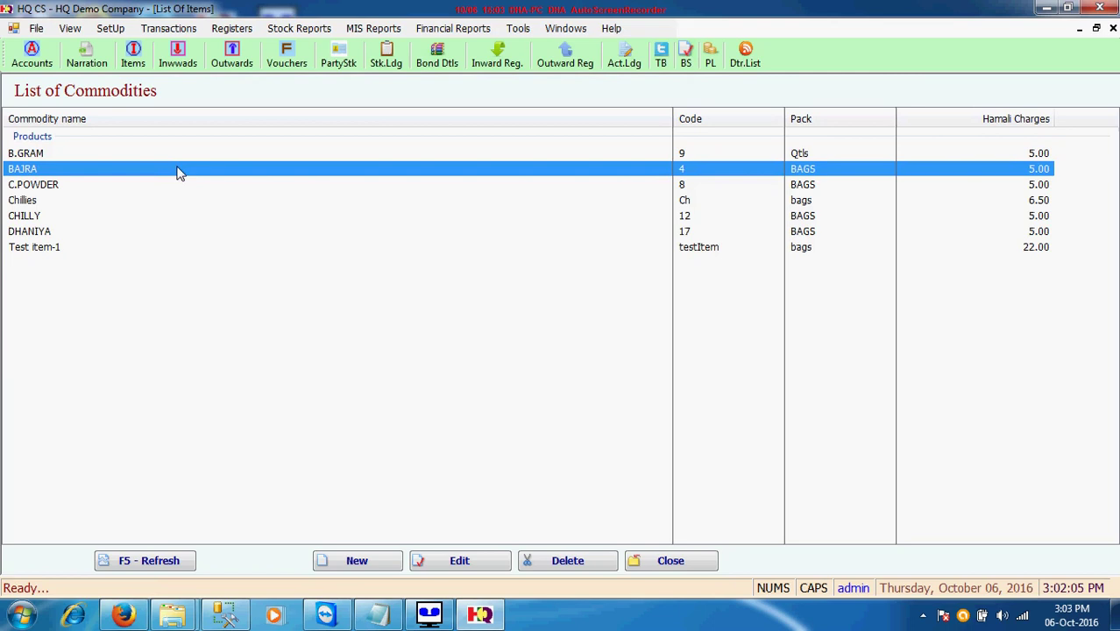
{"action": "left_click", "coordinate": [460, 560]}
{"action": "left_click", "coordinate": [487, 195]}
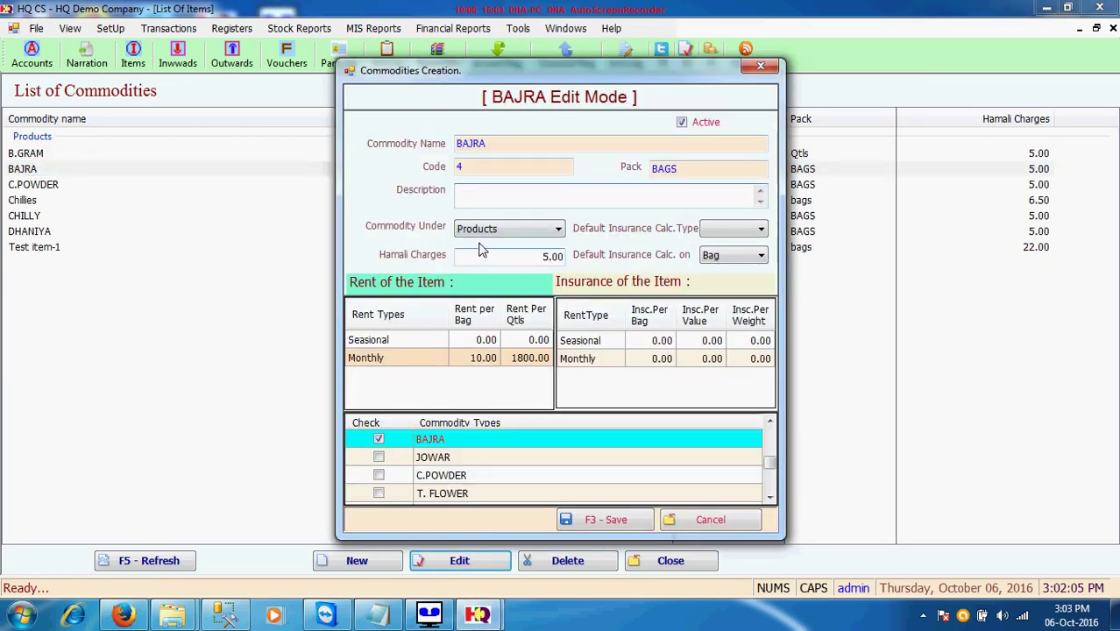
{"action": "left_click", "coordinate": [484, 231]}
{"action": "left_click", "coordinate": [491, 243]}
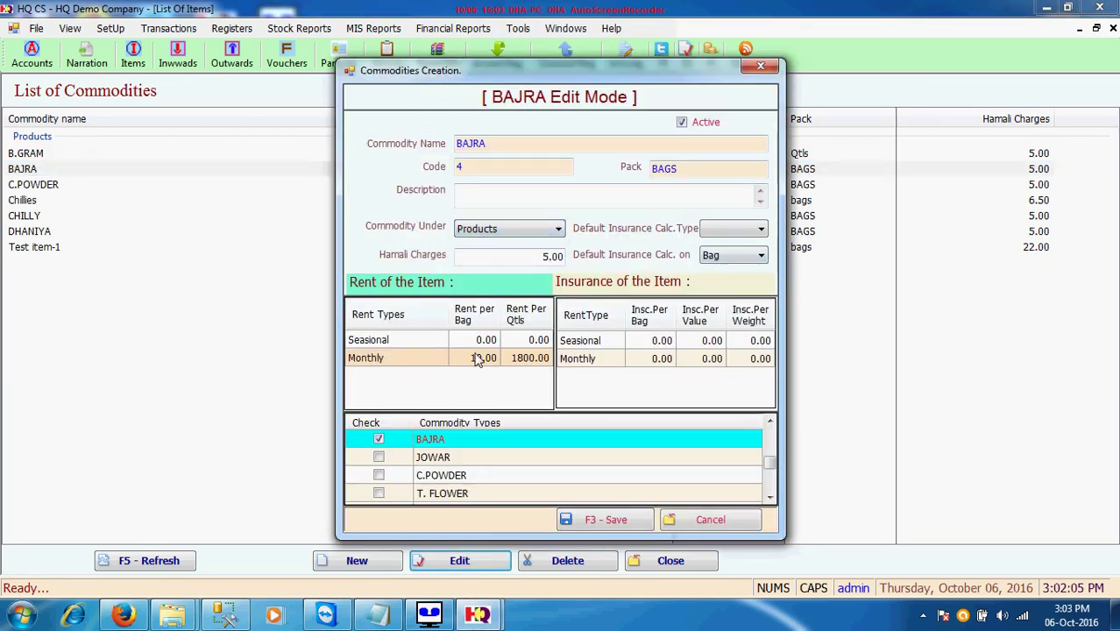
{"action": "left_click", "coordinate": [572, 347]}
{"action": "left_click", "coordinate": [713, 525]}
- Review the Chillies commodity's rent, insurance and commodity types, cancel its edit form and close the list of commodities
{"action": "left_click", "coordinate": [88, 155]}
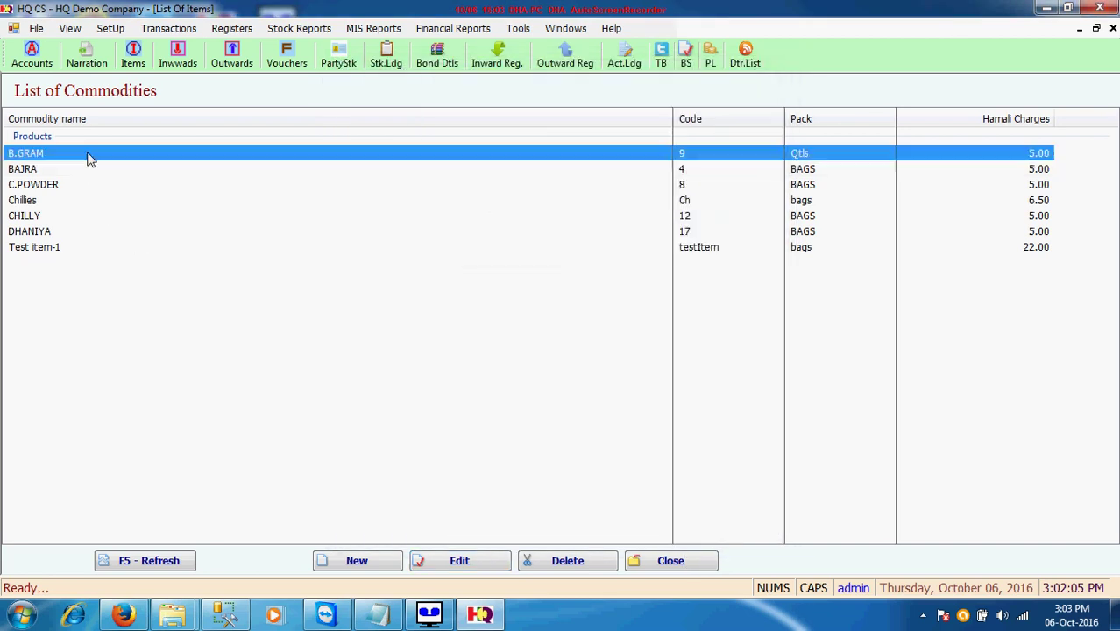
{"action": "left_click", "coordinate": [55, 221]}
{"action": "left_click", "coordinate": [43, 249]}
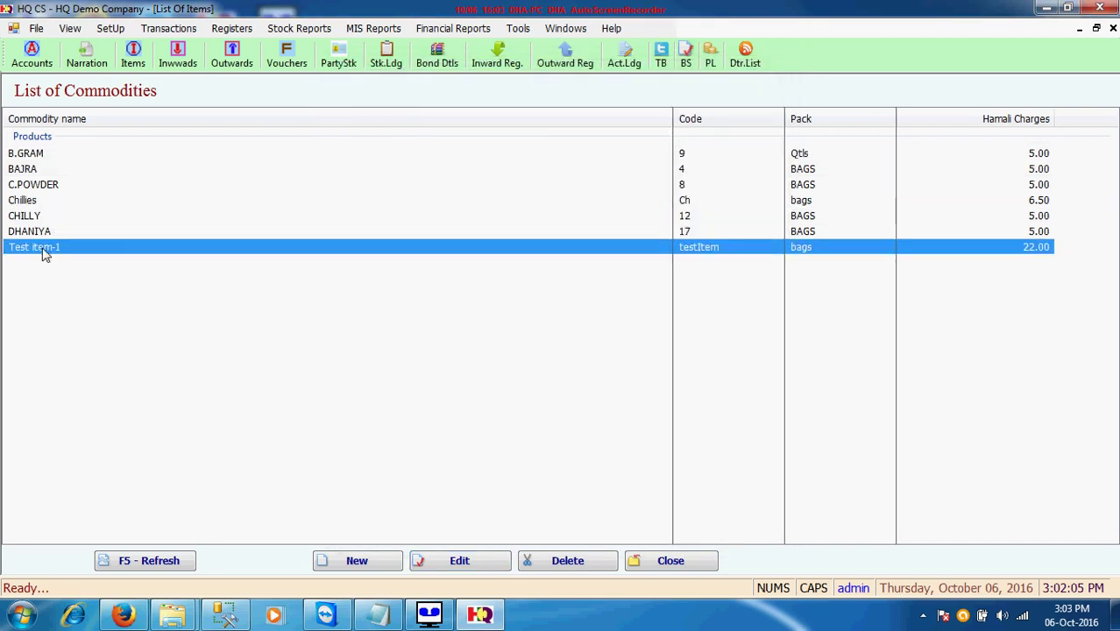
{"action": "left_click", "coordinate": [39, 204]}
{"action": "left_click", "coordinate": [479, 570]}
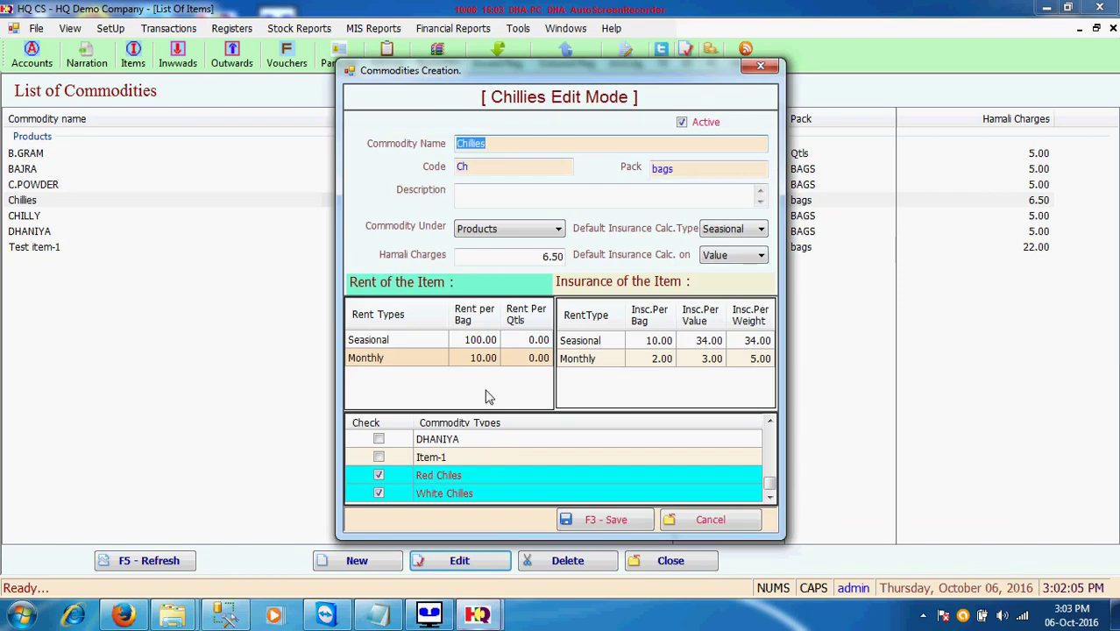
{"action": "left_click", "coordinate": [705, 523]}
{"action": "left_click", "coordinate": [686, 565]}
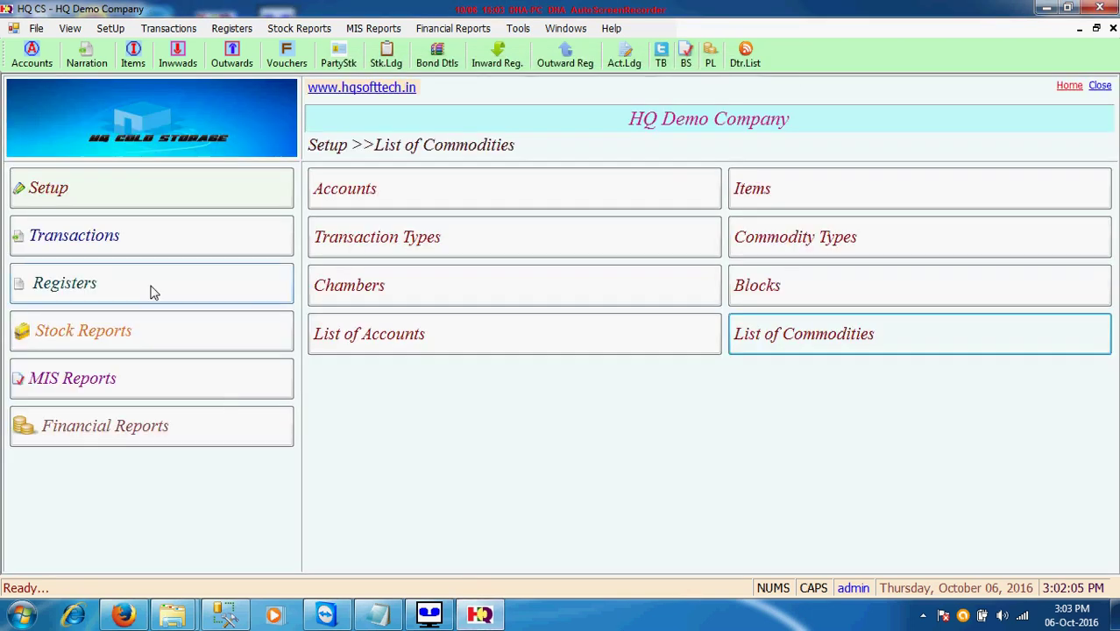
- View the chambers setup, and look through the blocks of chamber A in the blocks setup
{"action": "left_click", "coordinate": [497, 288]}
{"action": "left_click", "coordinate": [779, 438]}
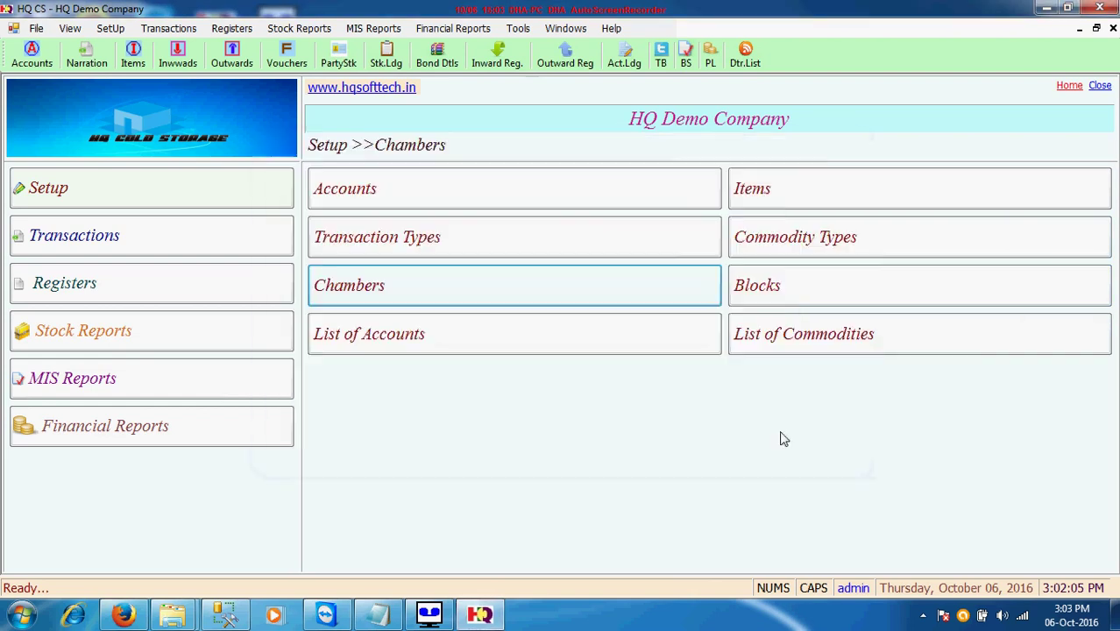
{"action": "left_click", "coordinate": [790, 290]}
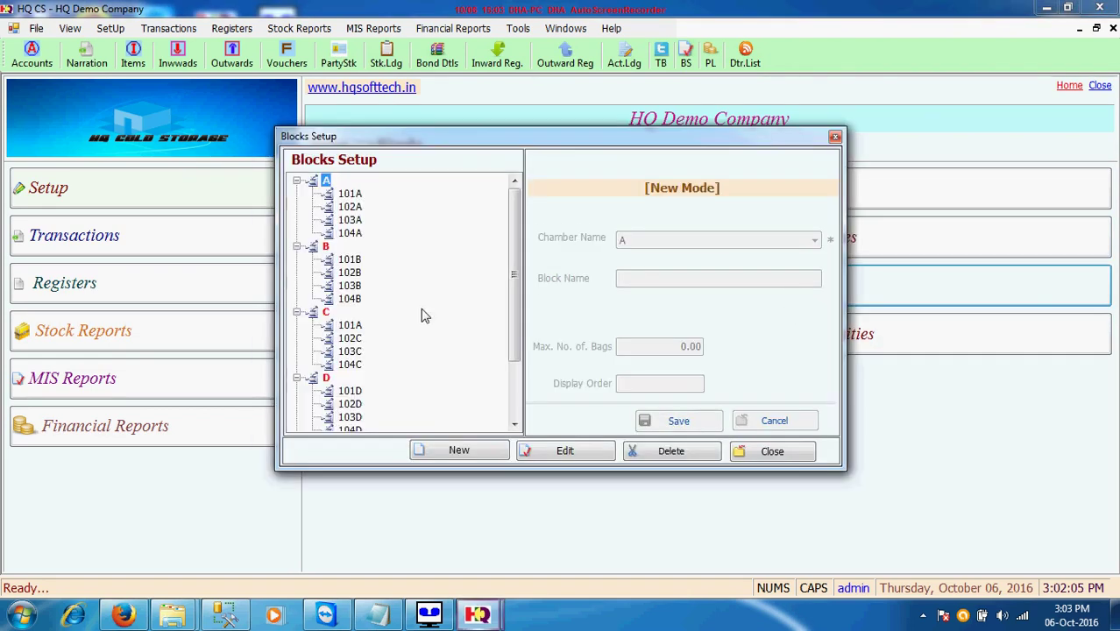
{"action": "left_click", "coordinate": [348, 196]}
{"action": "left_click", "coordinate": [348, 231]}
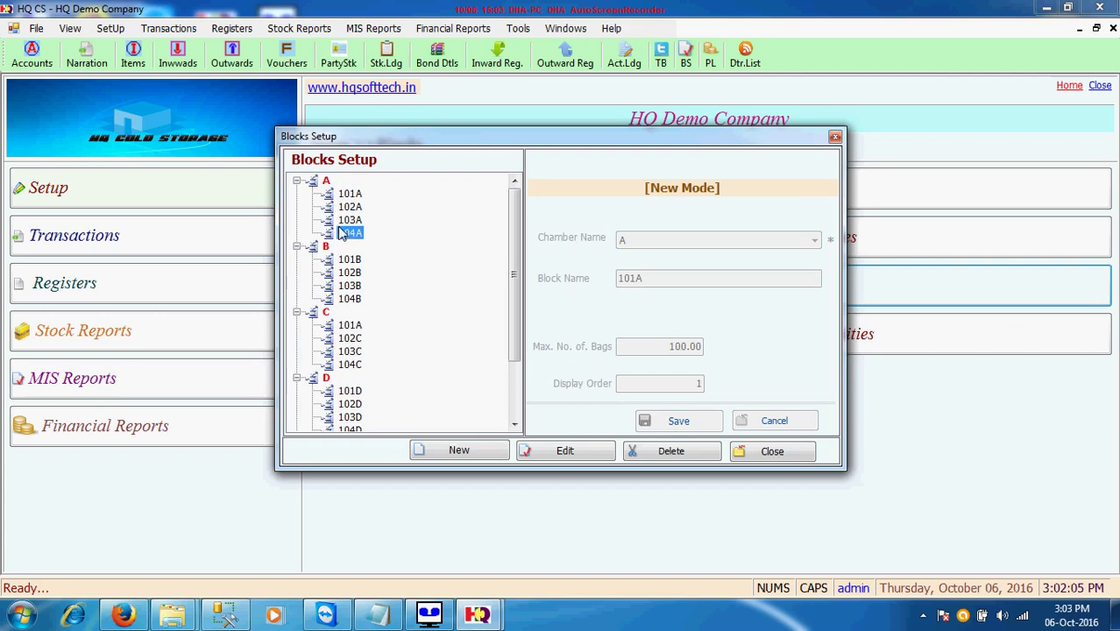
- Edit block 103A of chamber A, save its record with a maximum of 100 bags, and close the blocks setup
{"action": "left_click", "coordinate": [585, 452]}
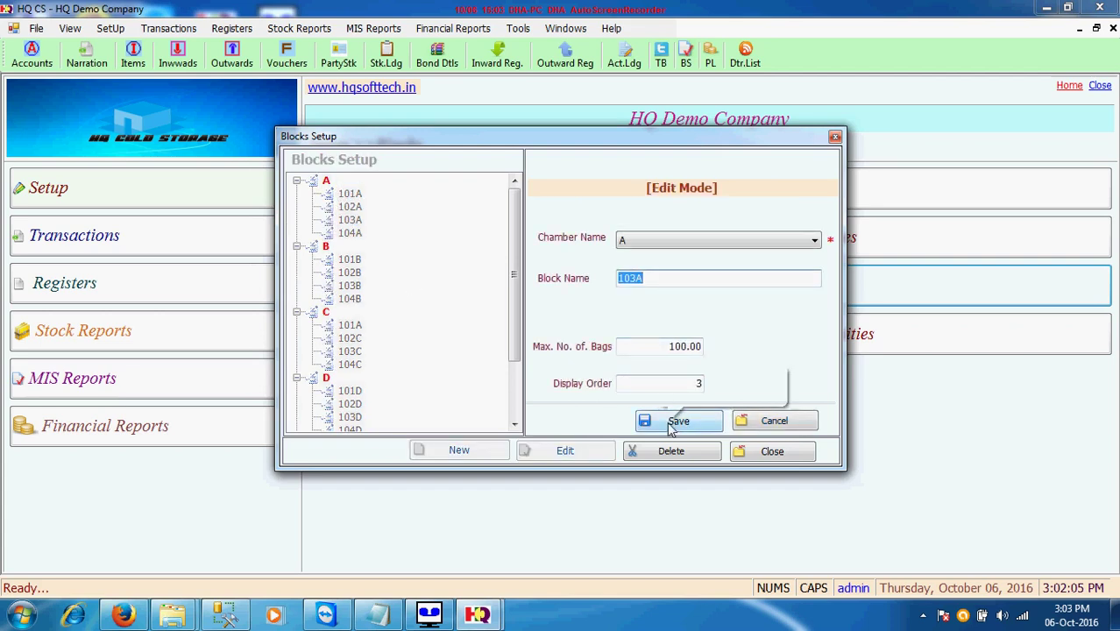
{"action": "left_click", "coordinate": [651, 347]}
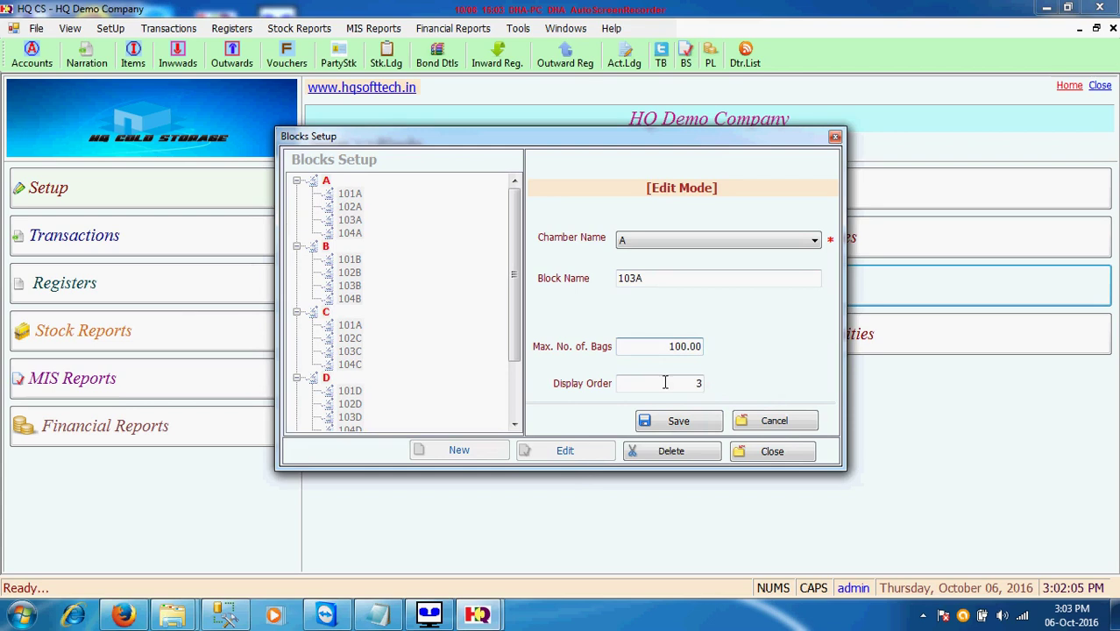
{"action": "left_click", "coordinate": [675, 420]}
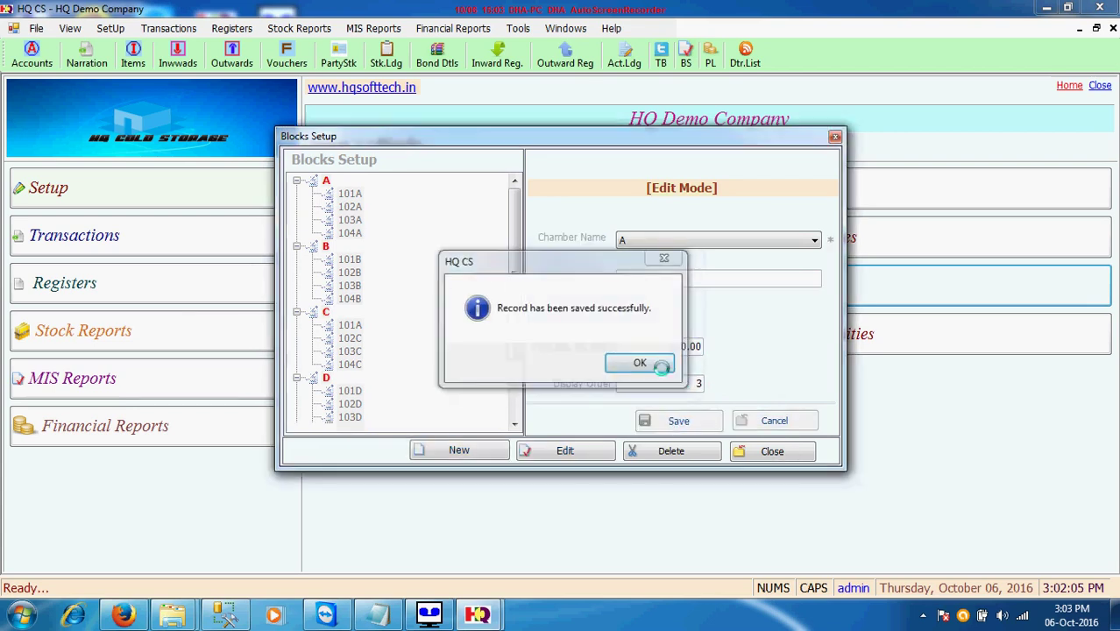
{"action": "left_click", "coordinate": [655, 365]}
{"action": "left_click", "coordinate": [786, 451]}
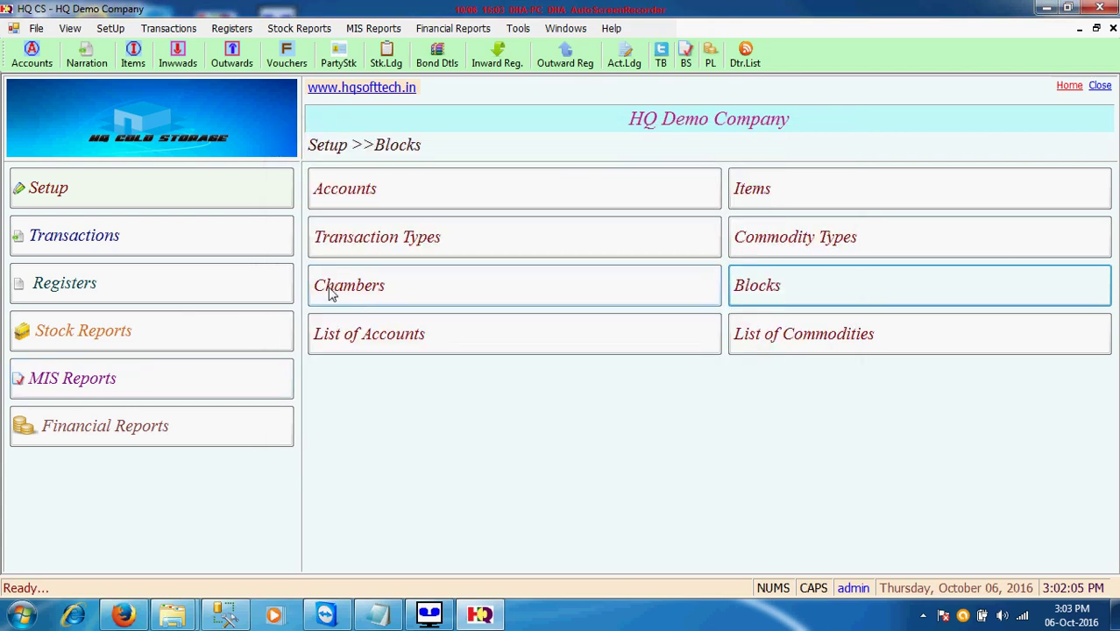
- Open the stock inward acknowledgments and list the entries dated from 01-04-2002 to 06-10-2016
{"action": "left_click", "coordinate": [181, 260]}
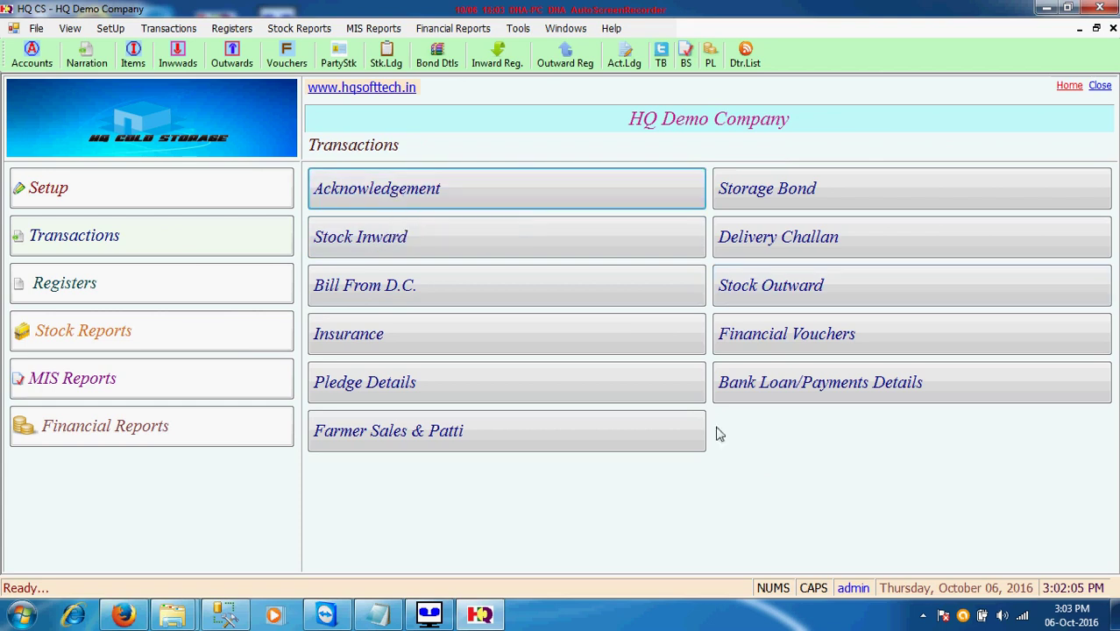
{"action": "left_click", "coordinate": [177, 54]}
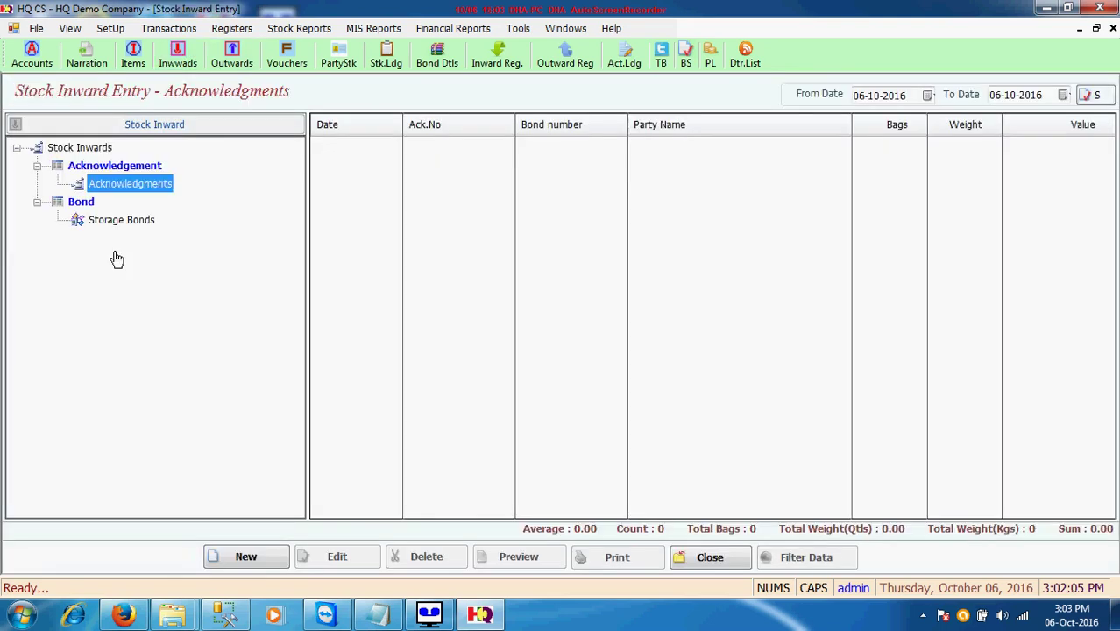
{"action": "left_click", "coordinate": [1092, 93]}
{"action": "left_click", "coordinate": [1036, 100]}
- Review the details of acknowledgment ACK/3 in edit mode, and close it without saving
{"action": "left_click", "coordinate": [593, 193]}
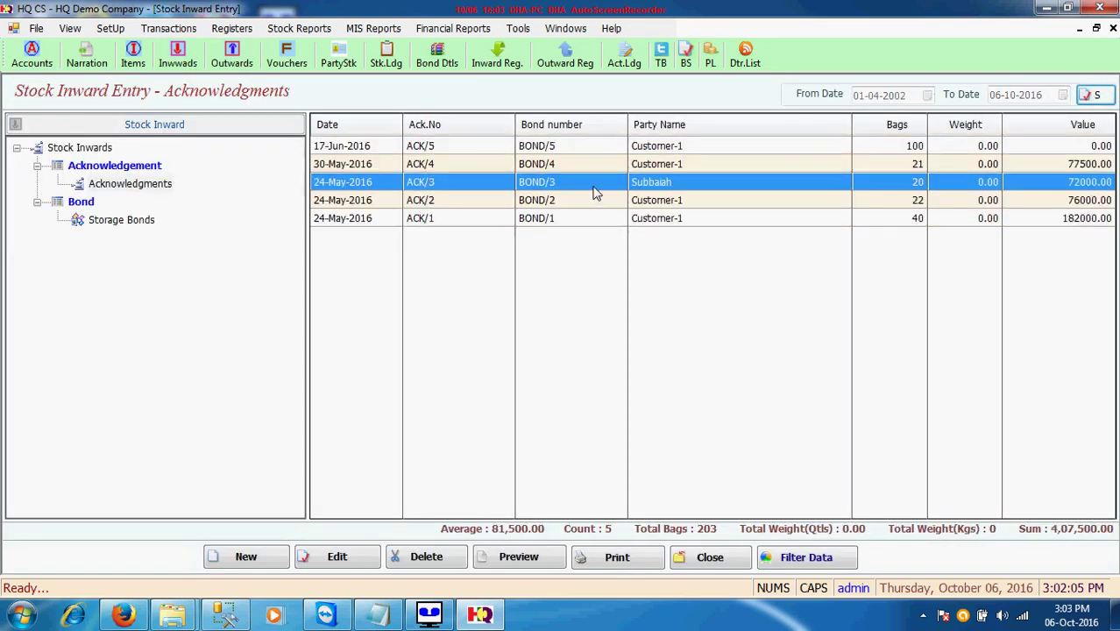
{"action": "left_click", "coordinate": [355, 559]}
{"action": "left_click", "coordinate": [676, 364]}
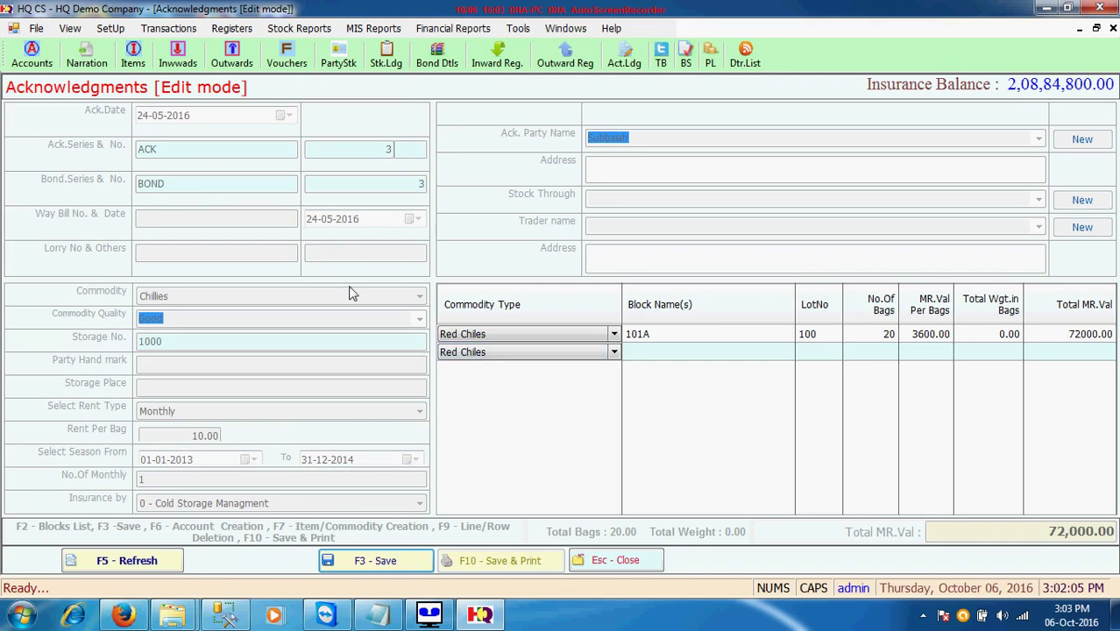
{"action": "left_click", "coordinate": [603, 561]}
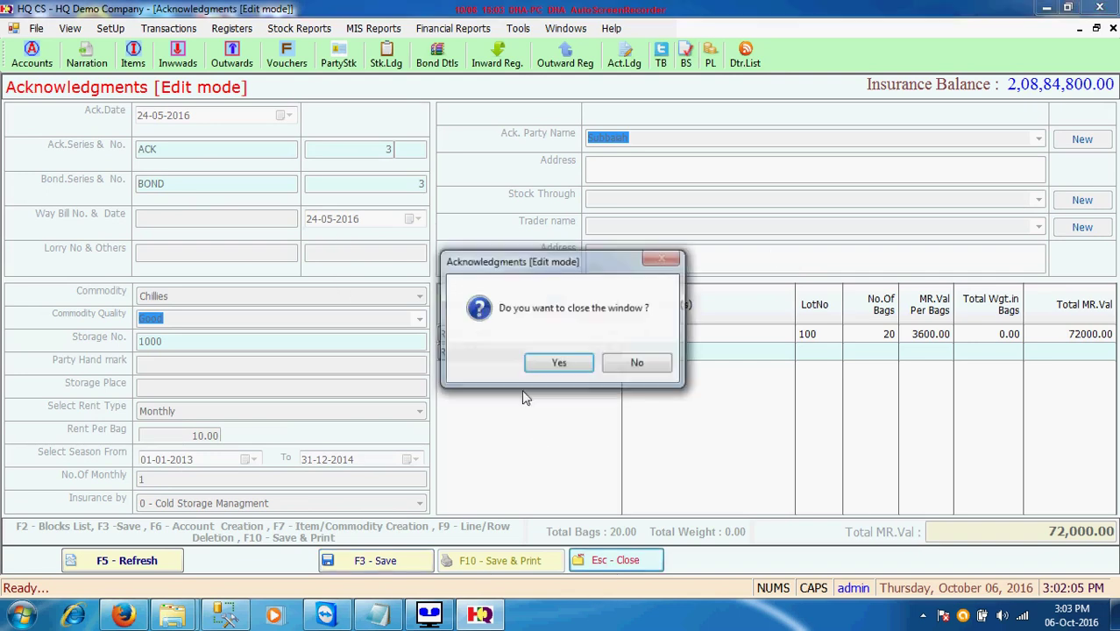
{"action": "left_click", "coordinate": [558, 371]}
- Start a new stock inward acknowledgment, choose the farmer from ACK/3 as the party, and enter way bill number 111
{"action": "left_click", "coordinate": [261, 554]}
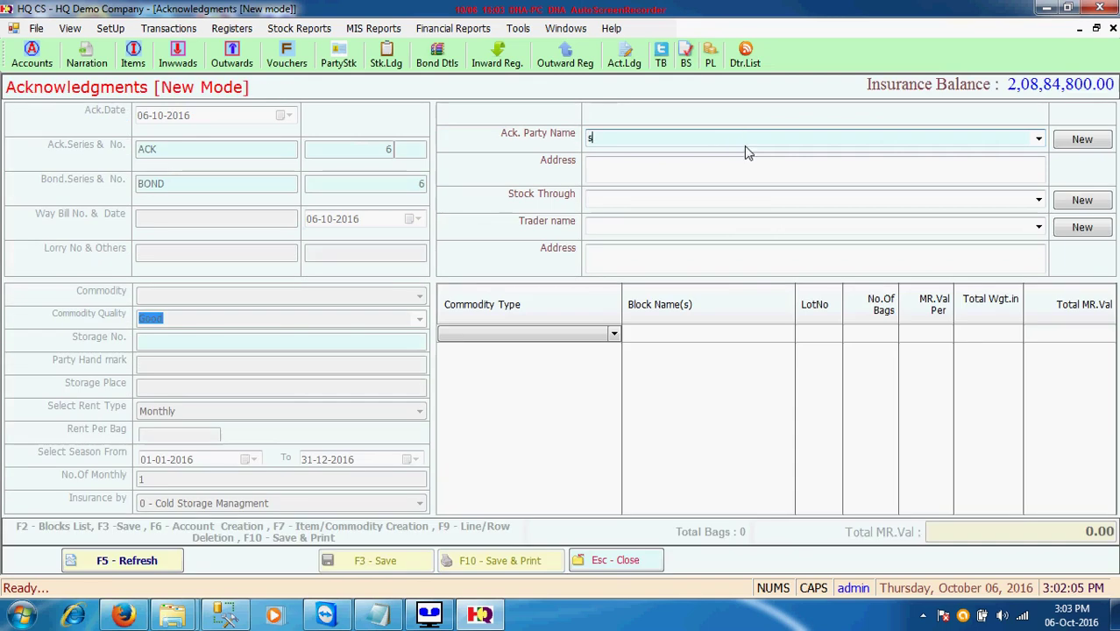
{"action": "type", "text": "s"}
{"action": "key", "text": "Return"}
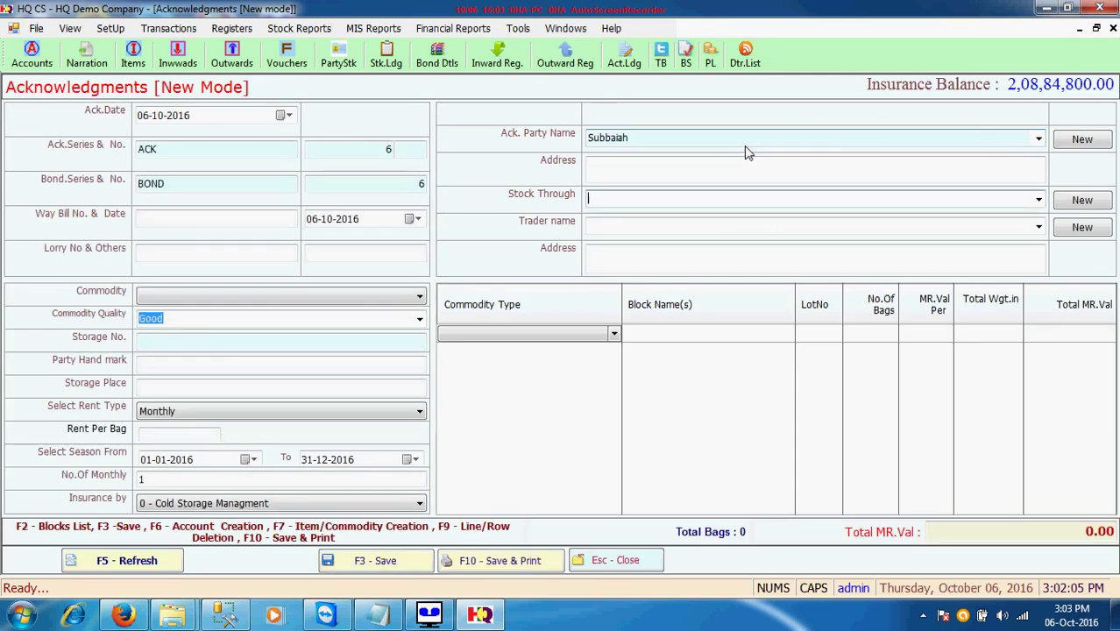
{"action": "left_click", "coordinate": [188, 219]}
{"action": "type", "text": "111"}
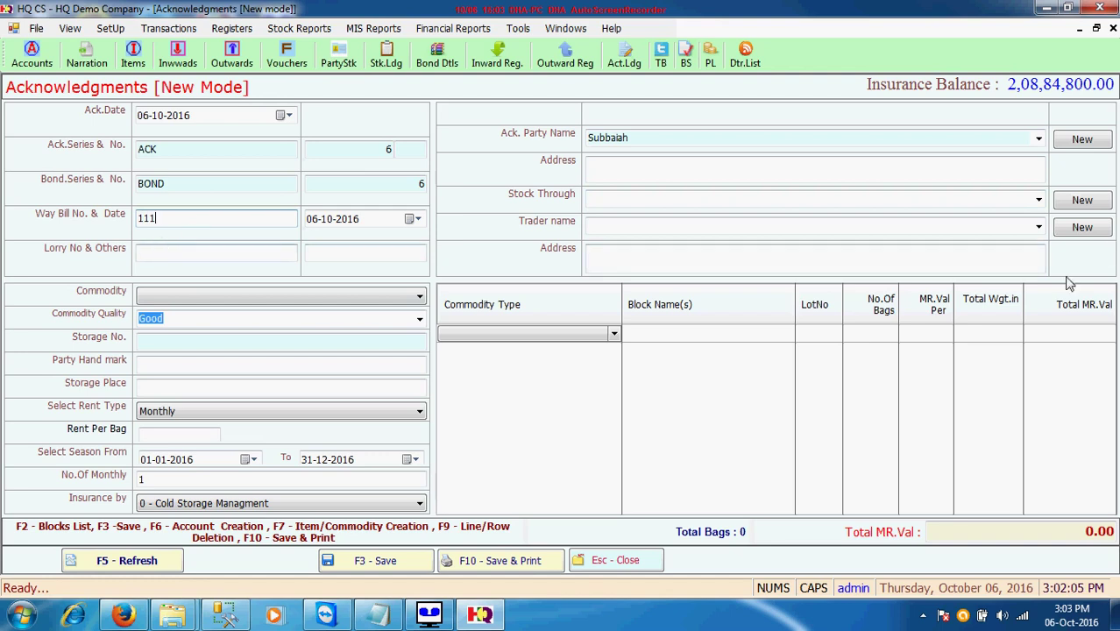
- Check the trader and stock-through lists, leave both fields blank, and set the commodity to B.GRAM
{"action": "left_click", "coordinate": [1038, 227]}
{"action": "left_click", "coordinate": [1038, 227]}
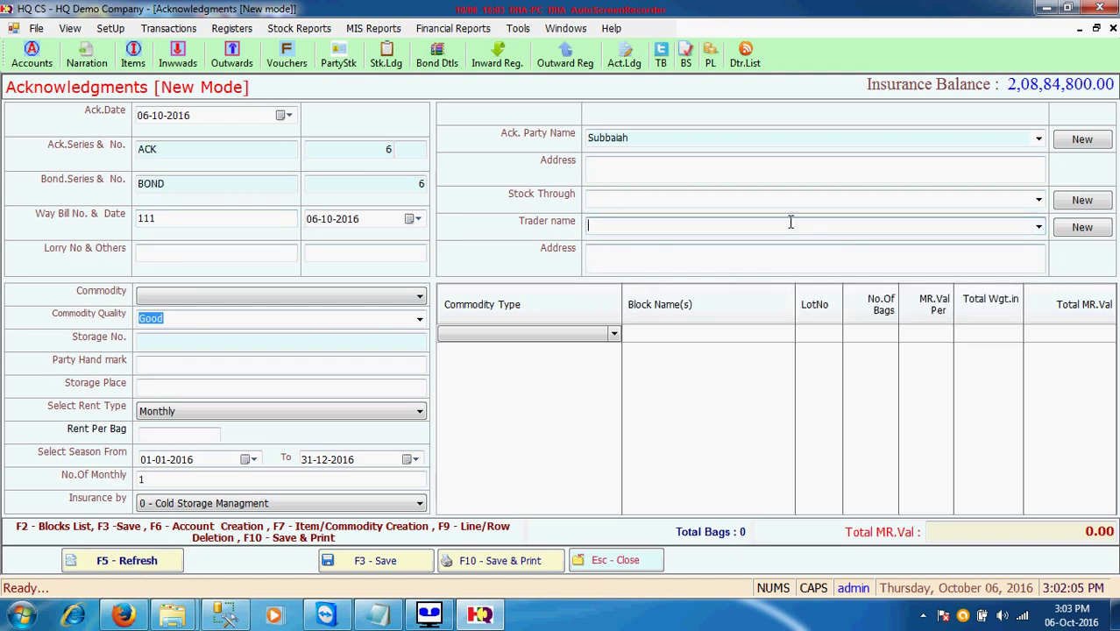
{"action": "left_click", "coordinate": [1039, 200]}
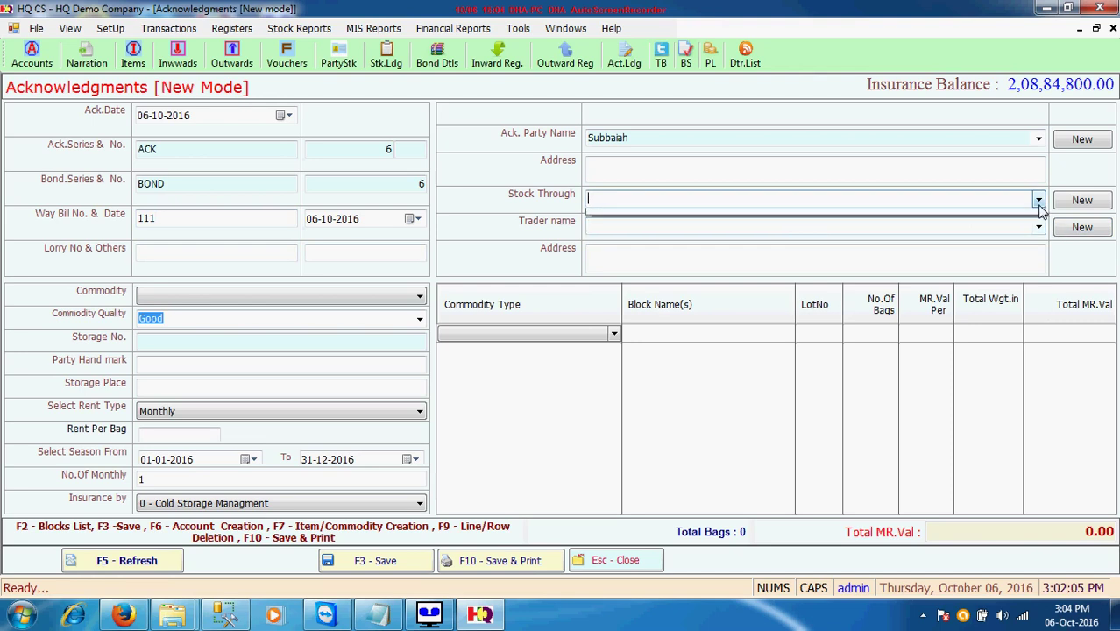
{"action": "left_click", "coordinate": [255, 298]}
{"action": "left_click", "coordinate": [368, 317]}
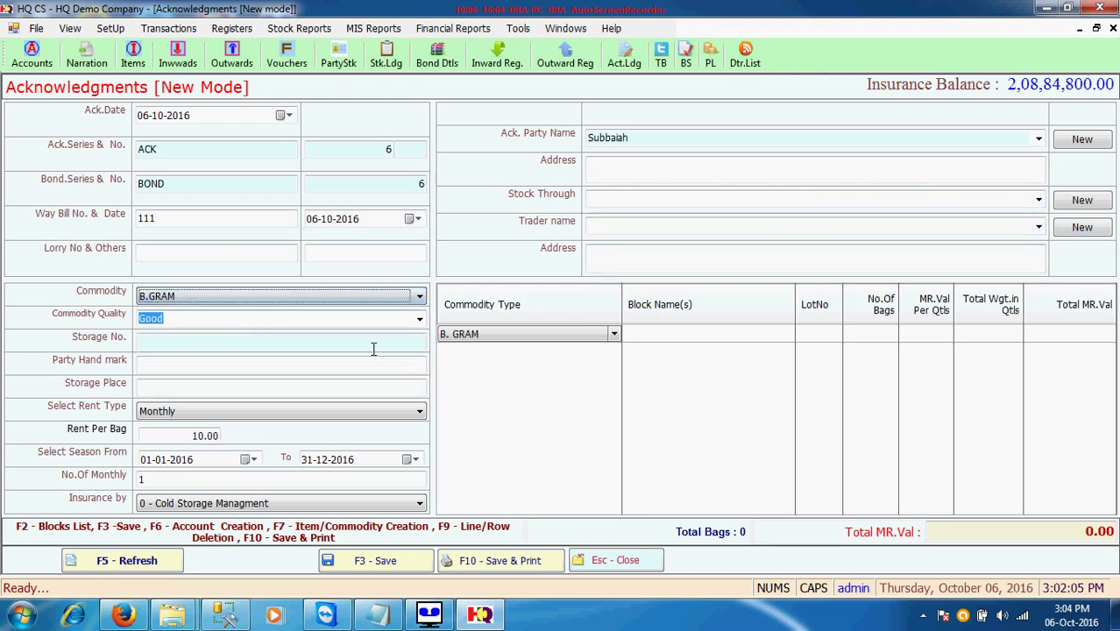
- Fill the B. GRAM line with block 101A, lot number 12 and 100 bags, keeping the rate of 200.00 per quintal
{"action": "left_click", "coordinate": [655, 335]}
{"action": "key", "text": "Return"}
{"action": "type", "text": "12"}
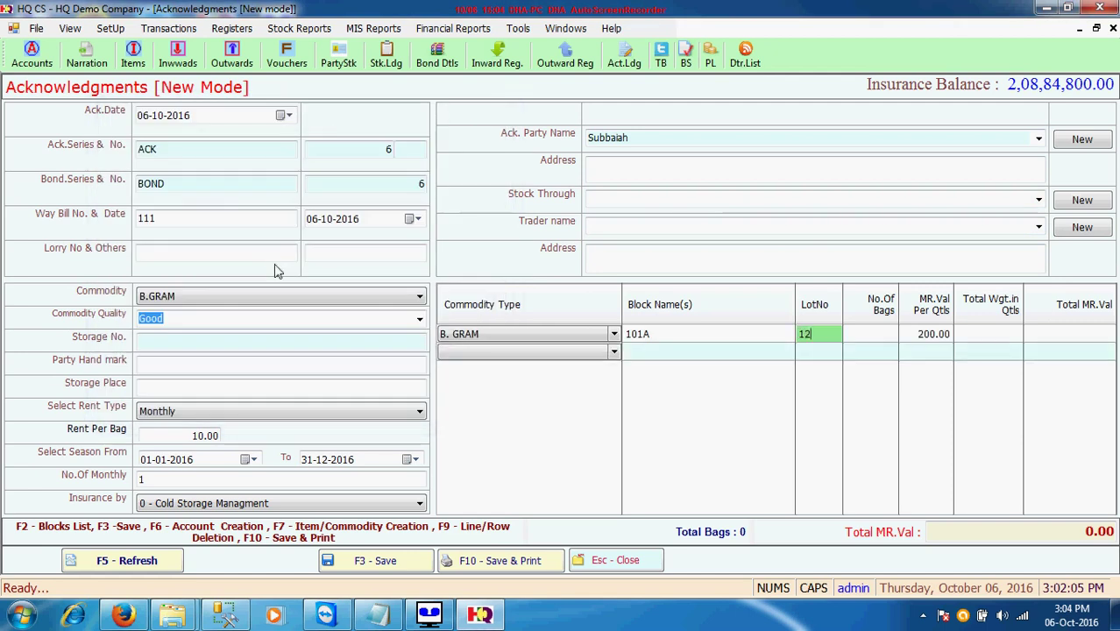
{"action": "key", "text": "Return"}
{"action": "type", "text": "100"}
{"action": "key", "text": "Return"}
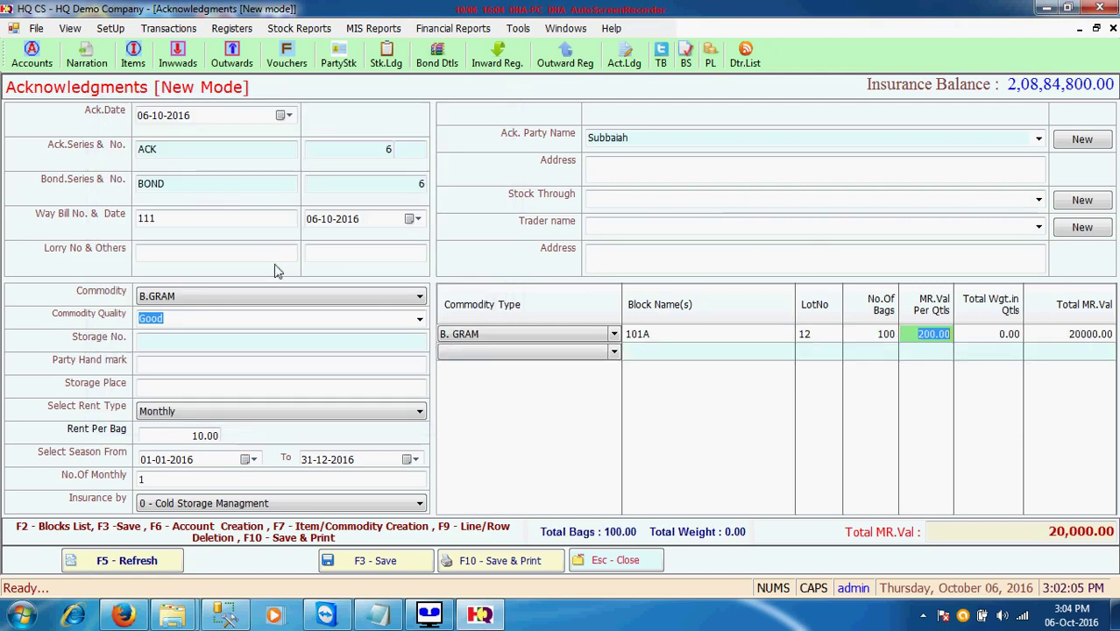
{"action": "key", "text": "Return"}
- Enter storage number 2562A and party hand mark Subb11, leaving the storage place blank and the rent type monthly
{"action": "left_click", "coordinate": [231, 341]}
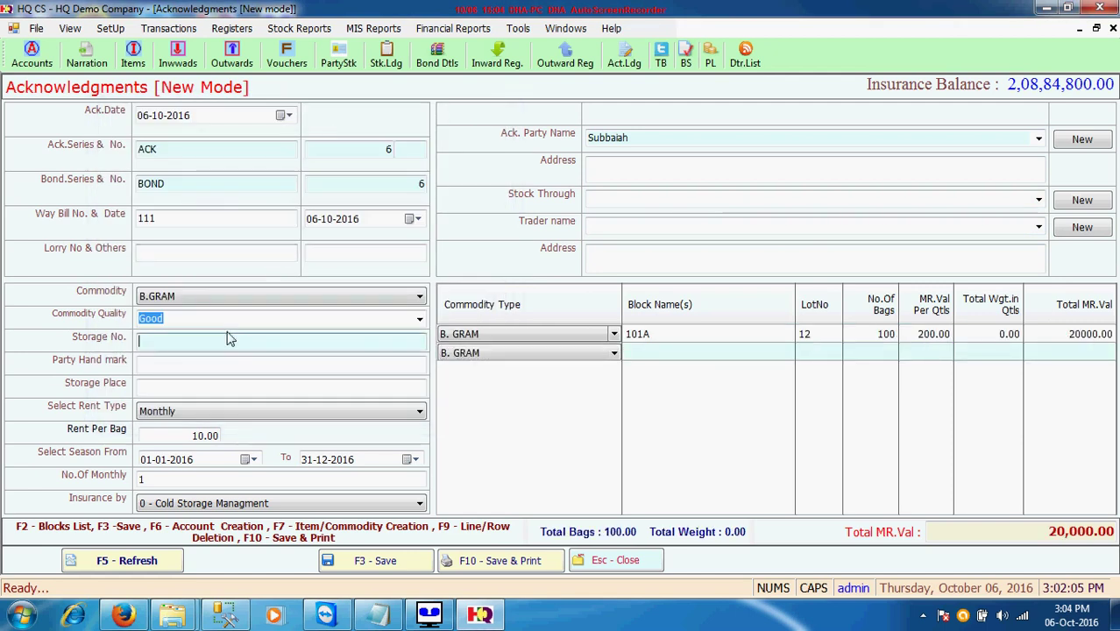
{"action": "type", "text": "2562A"}
{"action": "key", "text": "Return"}
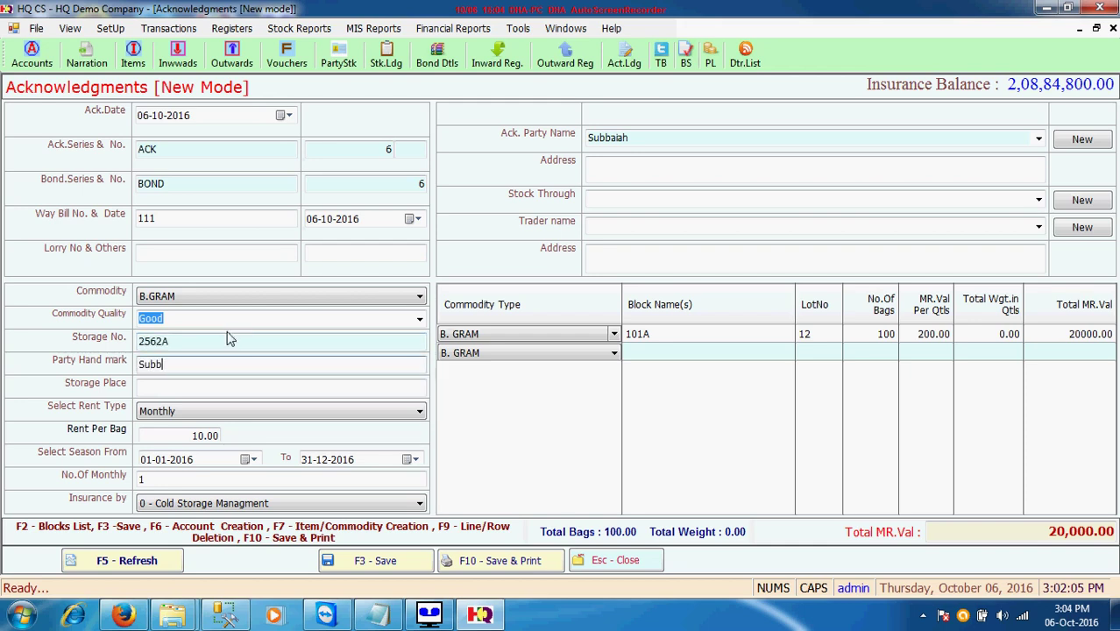
{"action": "key", "text": "Return"}
{"action": "key", "text": "Return"}
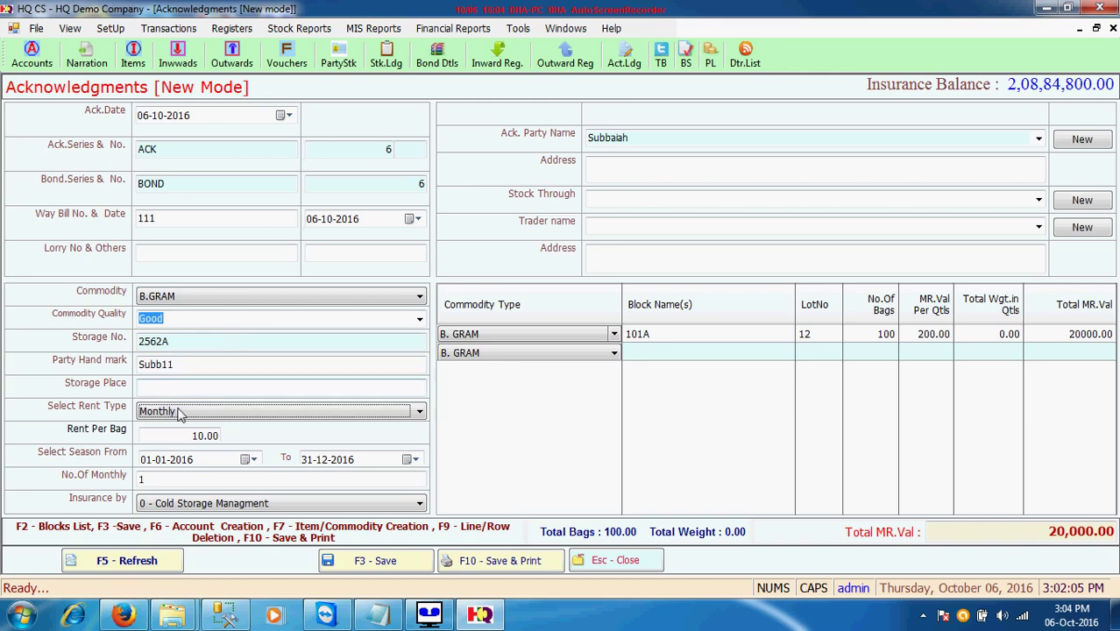
{"action": "key", "text": "Return"}
{"action": "key", "text": "Return"}
{"action": "key", "text": "Return"}
{"action": "key", "text": "Return"}
{"action": "key", "text": "Return"}
{"action": "key", "text": "Return"}
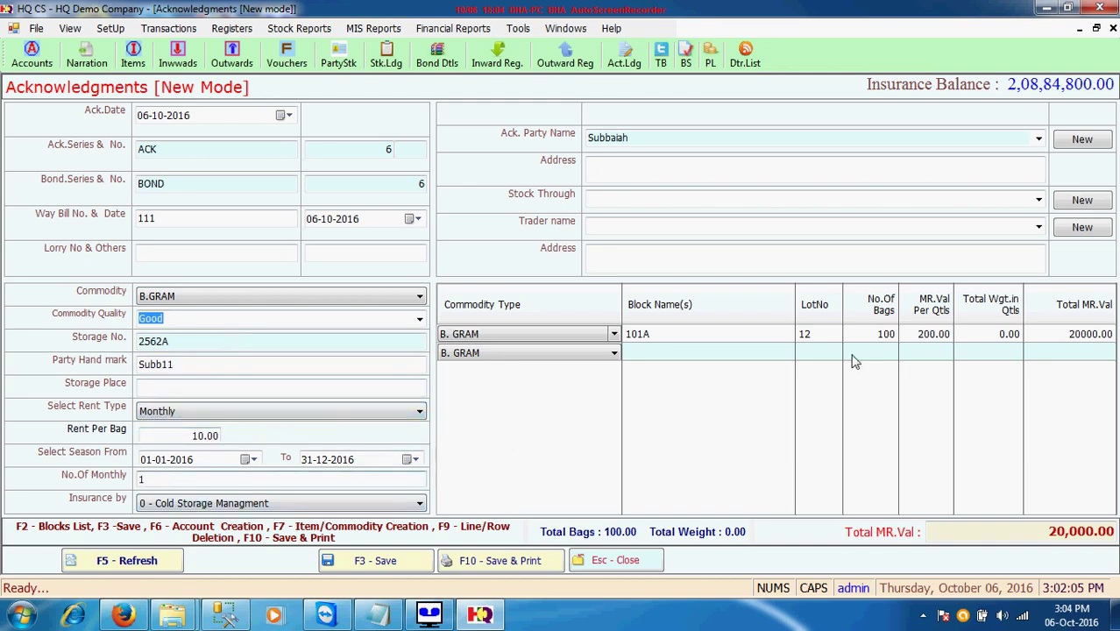
- Check the acknowledgment's season, rent and insurance options, save it, and close the entry form
{"action": "left_click", "coordinate": [208, 465]}
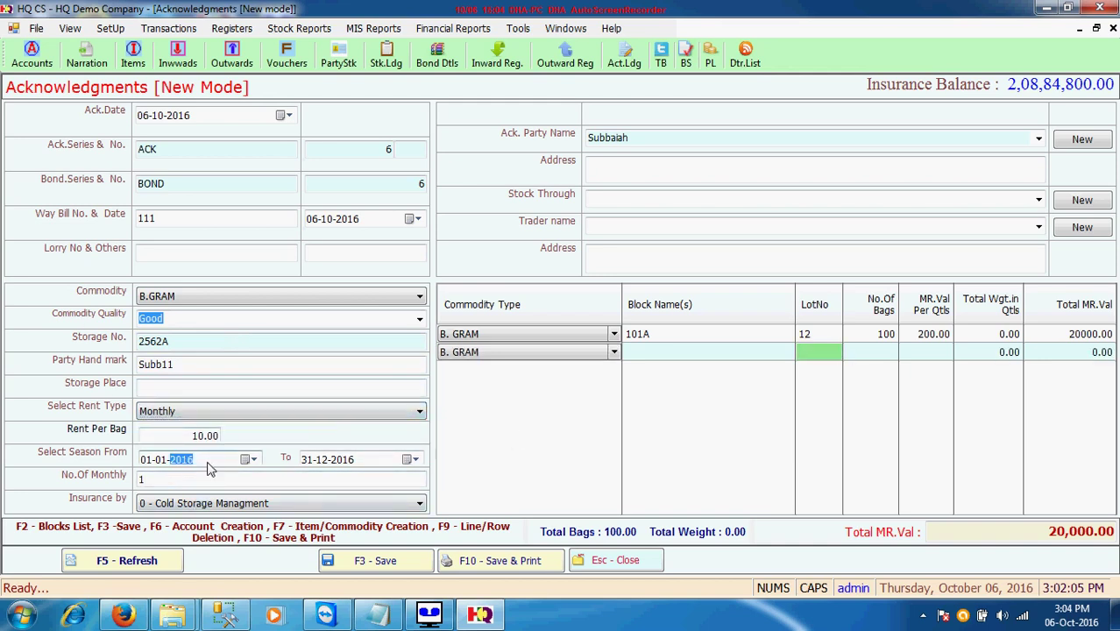
{"action": "left_click", "coordinate": [208, 436]}
{"action": "left_click", "coordinate": [321, 498]}
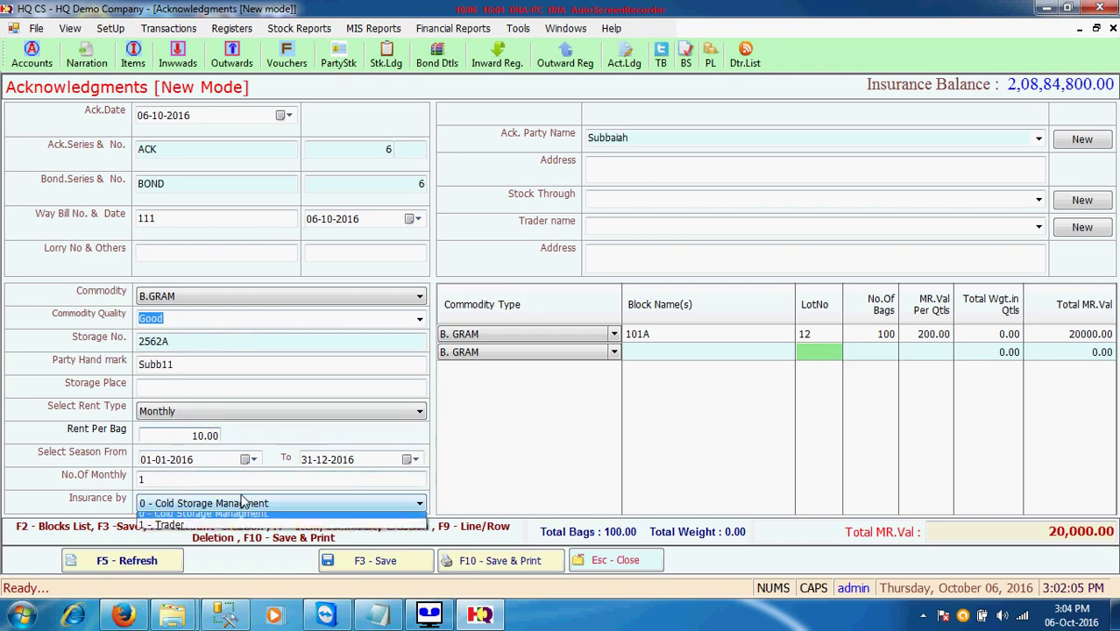
{"action": "left_click", "coordinate": [298, 521]}
{"action": "left_click", "coordinate": [393, 568]}
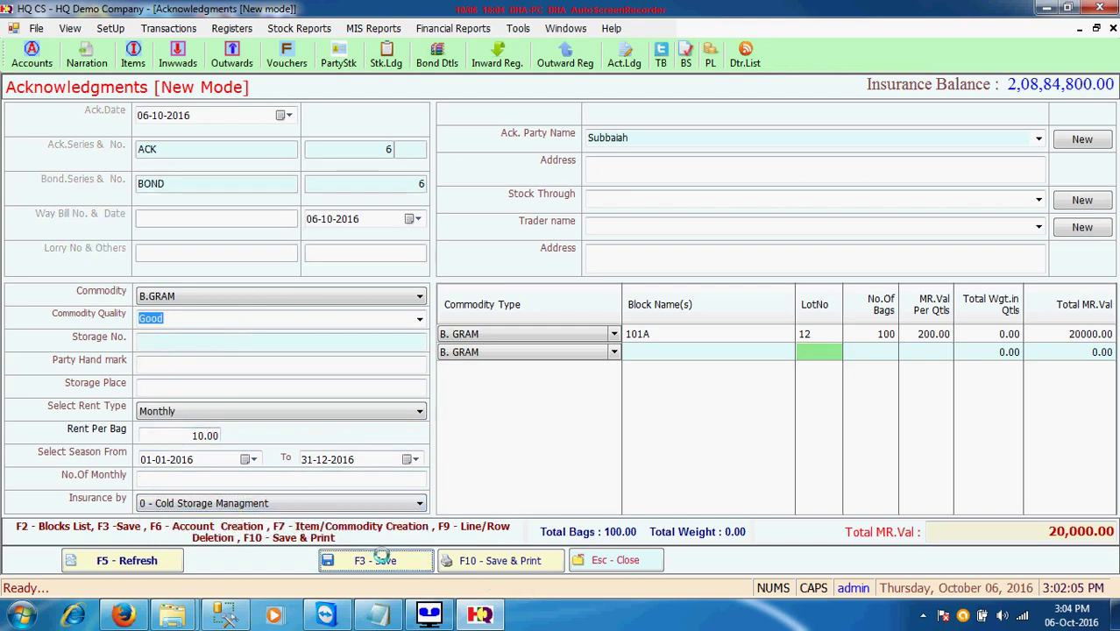
{"action": "key", "text": "Escape"}
{"action": "left_click", "coordinate": [559, 366]}
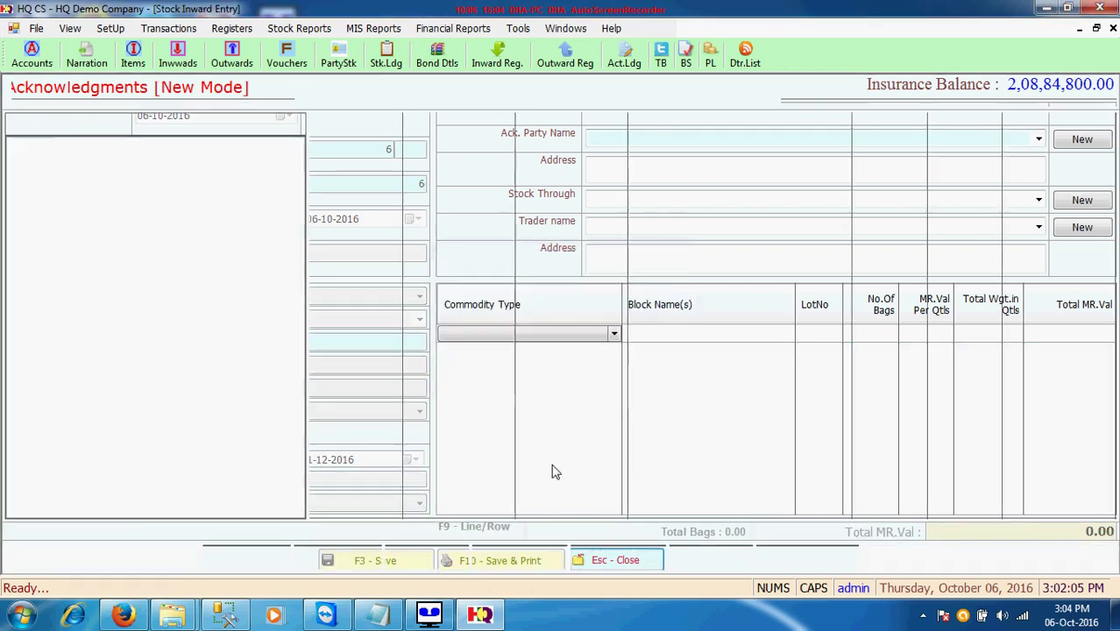
- Generate a storage bond dated 06-10-2016 for ACK 6, selecting the second policy number in the list, and save it
{"action": "left_click", "coordinate": [147, 222]}
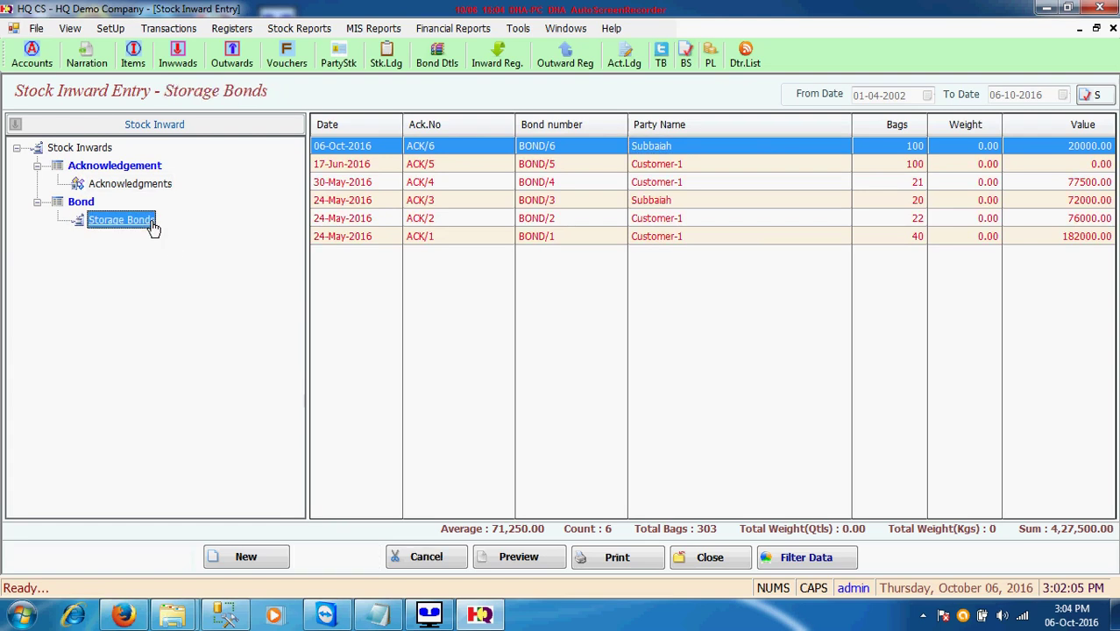
{"action": "left_click", "coordinate": [235, 559]}
{"action": "left_click", "coordinate": [561, 361]}
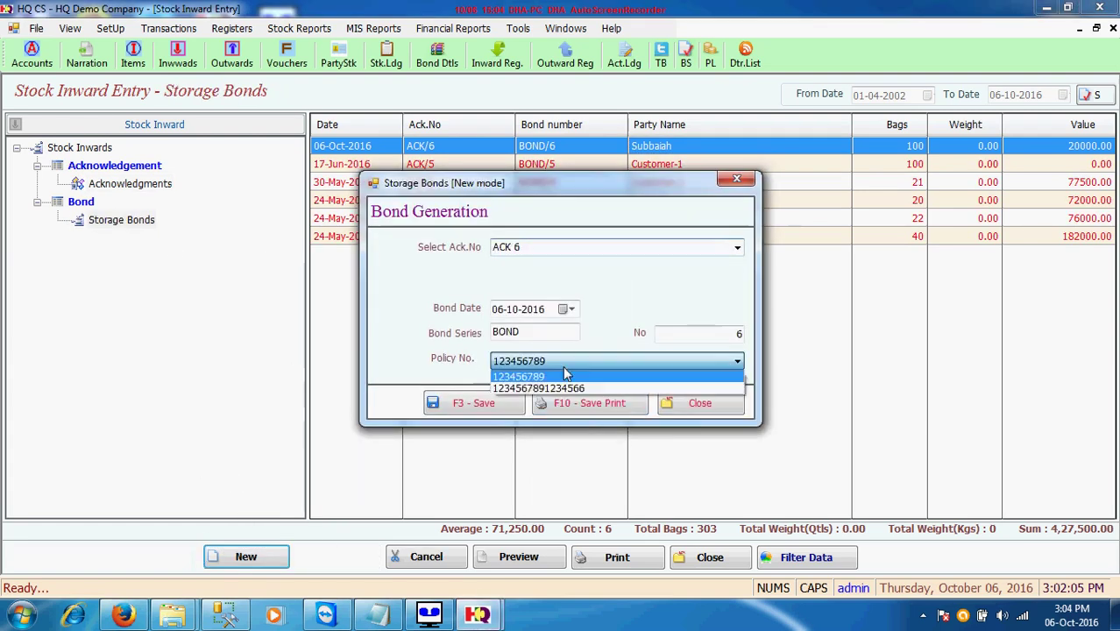
{"action": "left_click", "coordinate": [562, 388]}
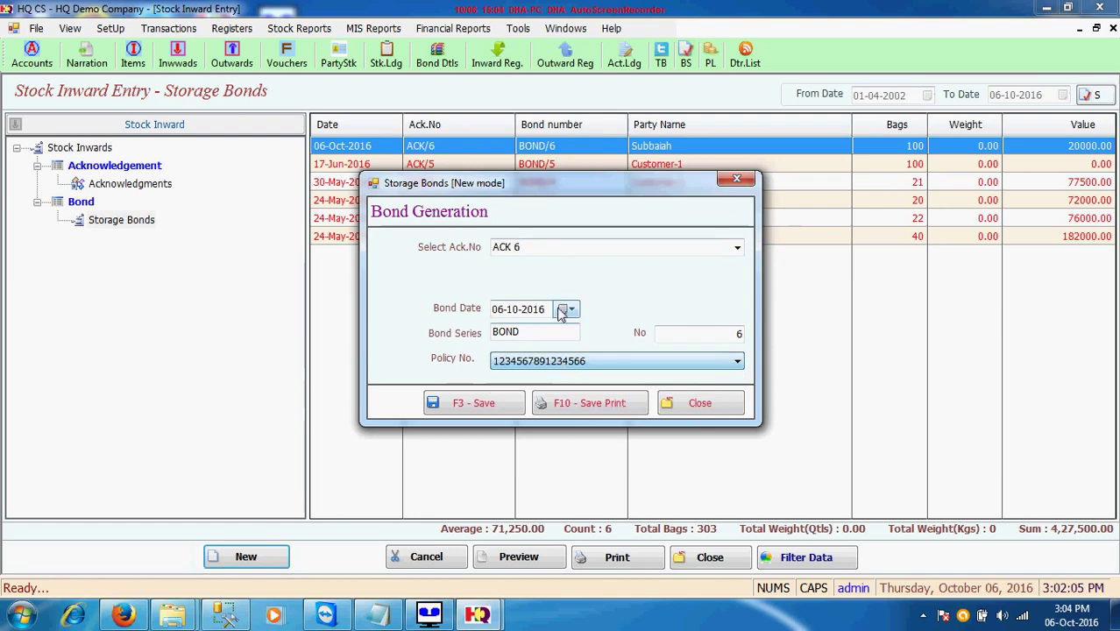
{"action": "left_click", "coordinate": [490, 407]}
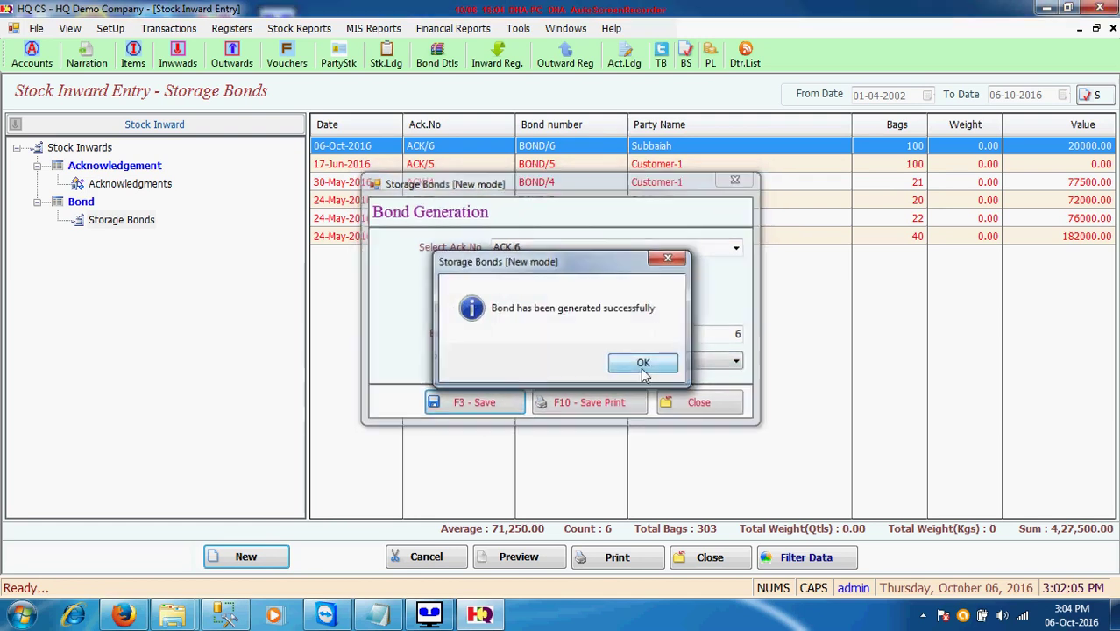
{"action": "left_click", "coordinate": [637, 369]}
- Close the stock inward entry, and list the stock outward delivery challans dated from 01-04-2002 to 06-10-2016
{"action": "left_click", "coordinate": [711, 560]}
{"action": "left_click", "coordinate": [565, 371]}
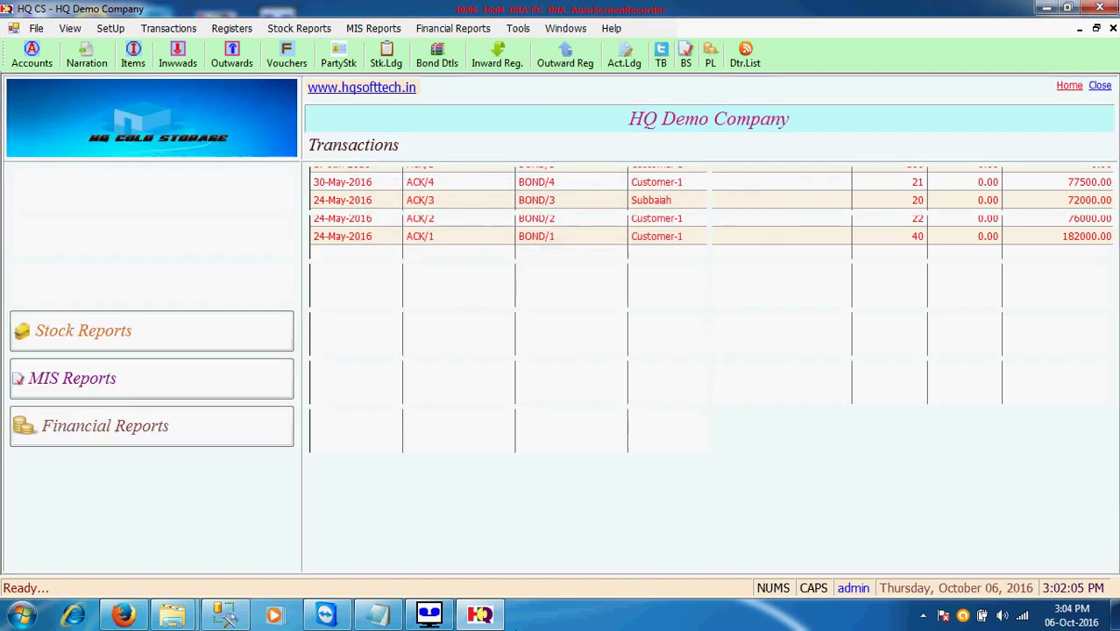
{"action": "left_click", "coordinate": [238, 59]}
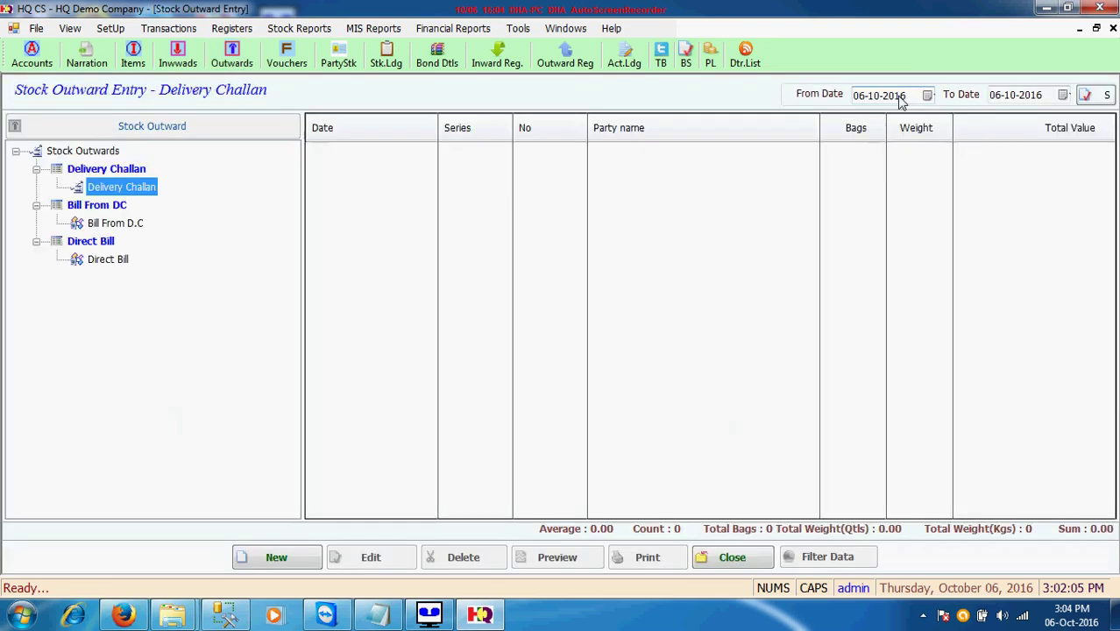
{"action": "left_click", "coordinate": [1106, 95]}
{"action": "left_click", "coordinate": [1038, 164]}
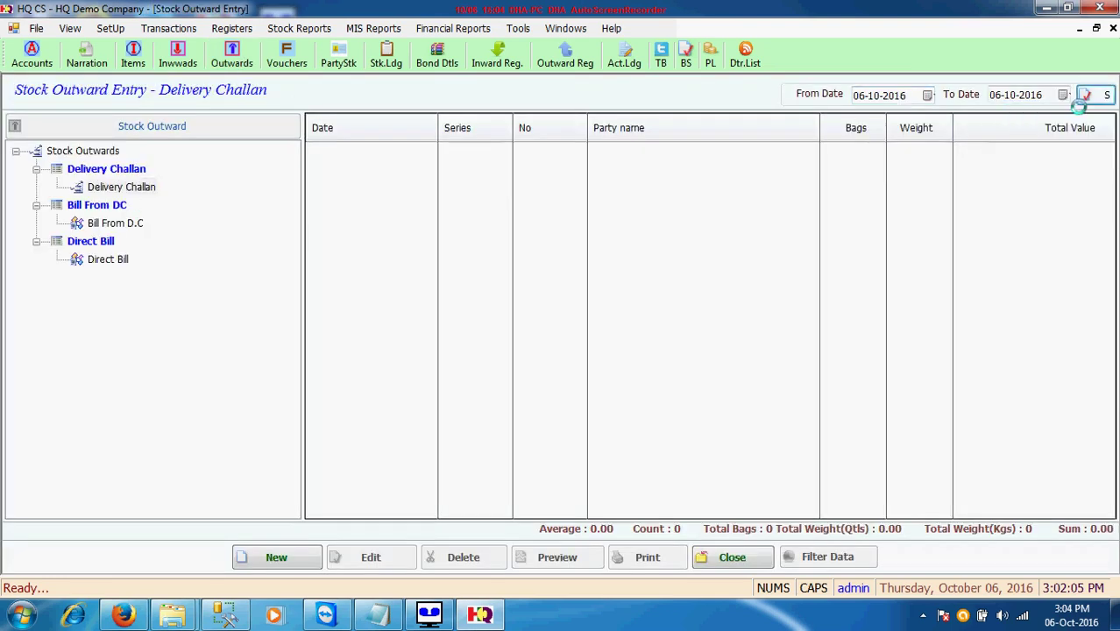
- Start a new delivery challan dated 06-10-2016 for the farmer of acknowledgment ACK/6
{"action": "left_click", "coordinate": [274, 557]}
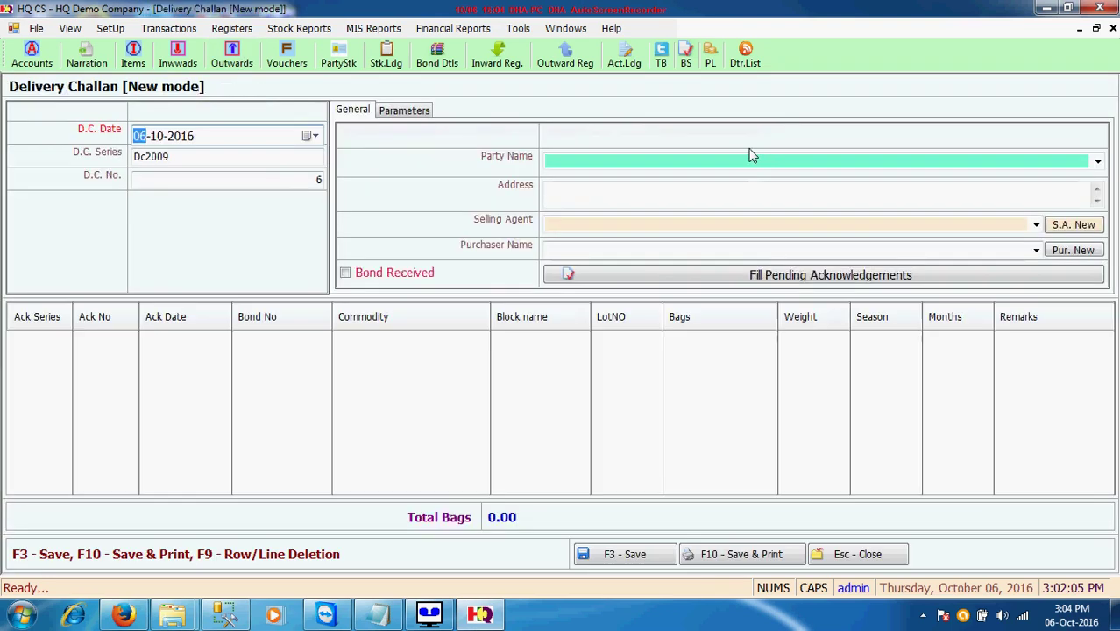
{"action": "type", "text": "subbaiah"}
{"action": "left_click", "coordinate": [747, 177]}
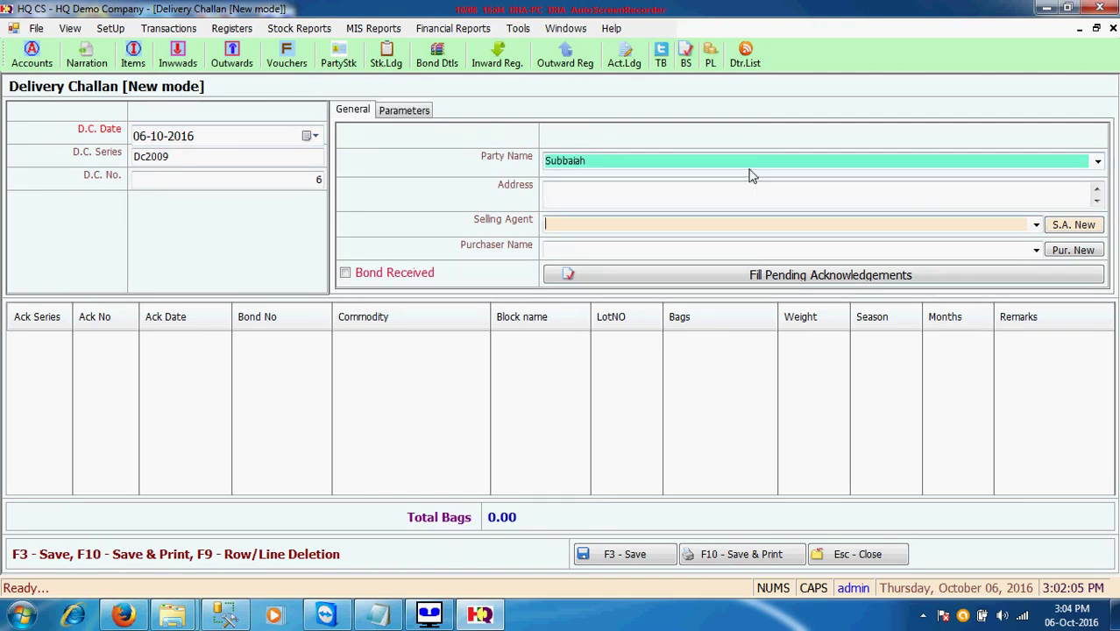
{"action": "left_click", "coordinate": [750, 275]}
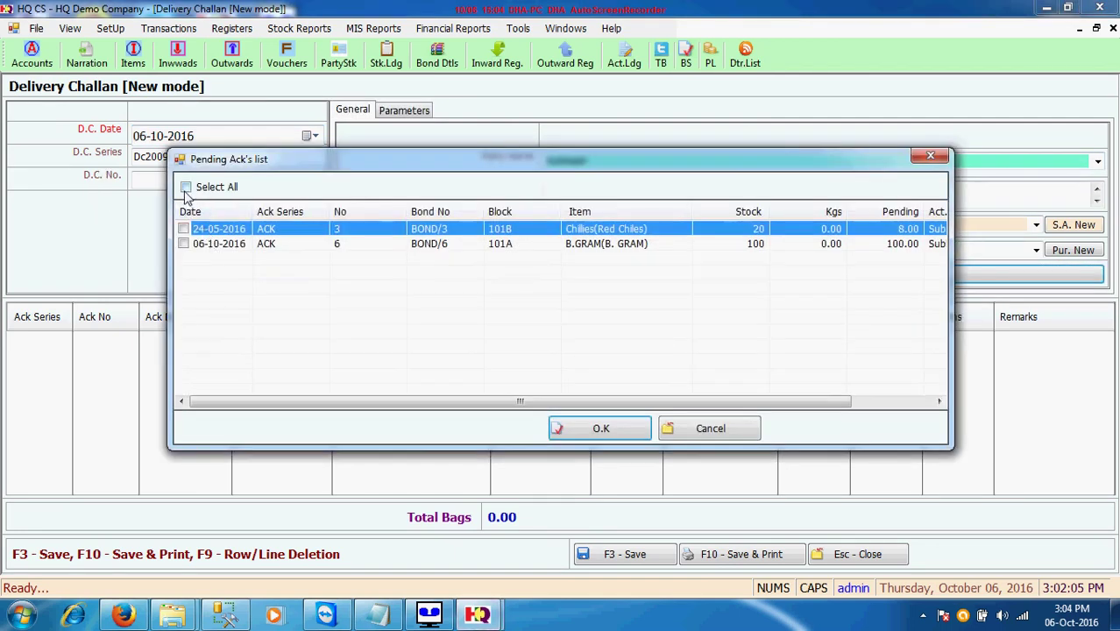
{"action": "left_click", "coordinate": [186, 186]}
{"action": "left_click_drag", "start_coordinate": [645, 404], "coordinate": [456, 405]}
{"action": "left_click", "coordinate": [613, 435]}
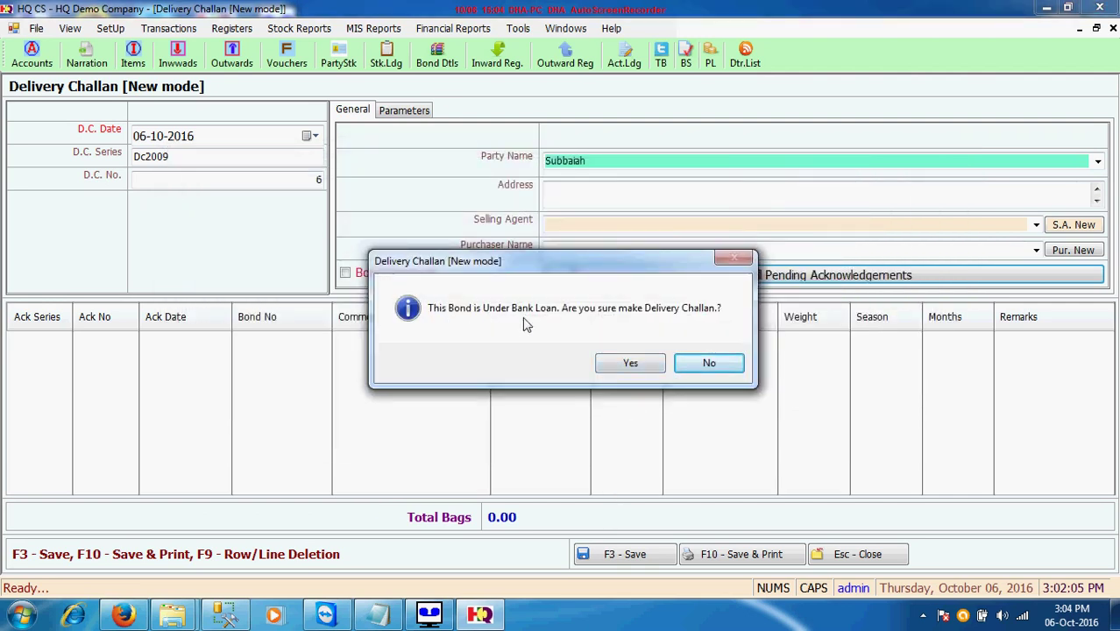
{"action": "left_click", "coordinate": [708, 362]}
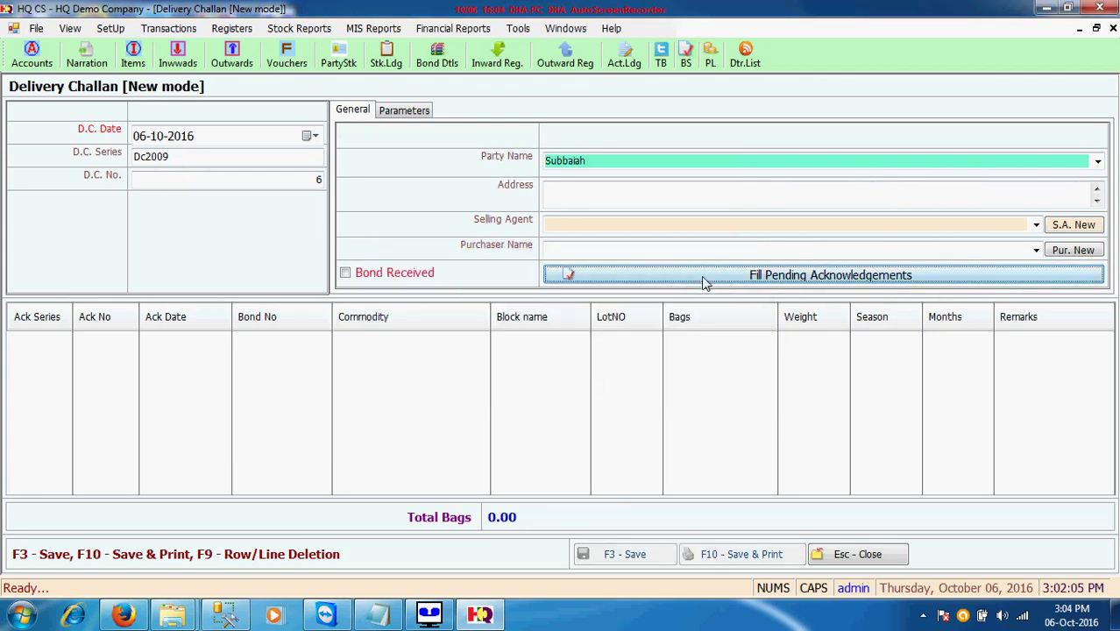
- Fill the challan with all of the farmer's pending acknowledgments, and approve the delivery of the bond under bank loan
{"action": "left_click", "coordinate": [598, 427]}
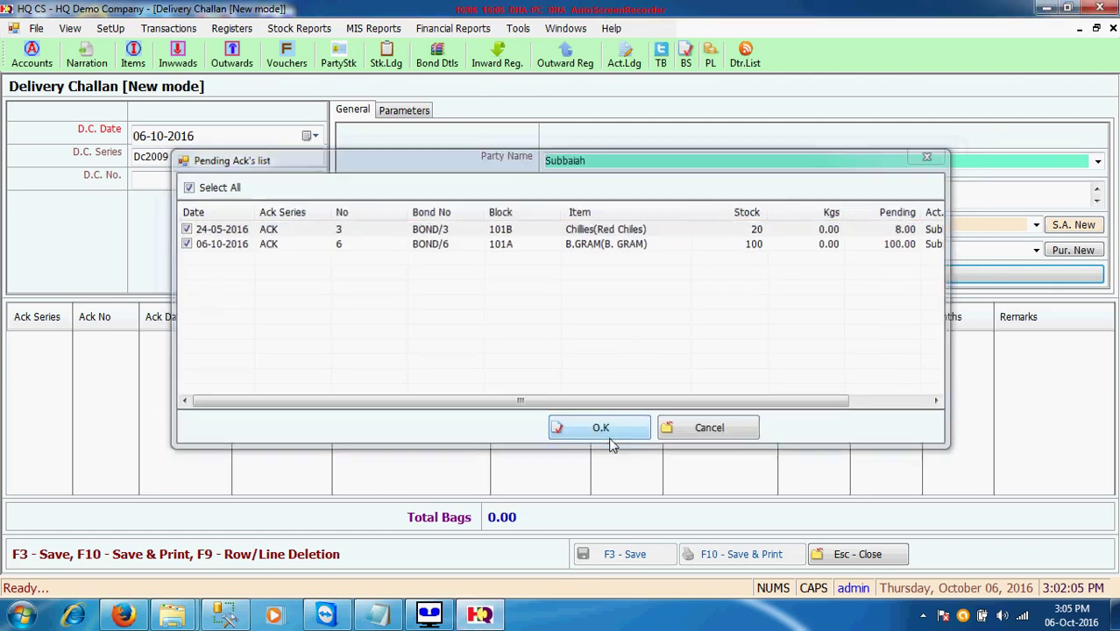
{"action": "left_click", "coordinate": [607, 422]}
{"action": "left_click", "coordinate": [632, 363]}
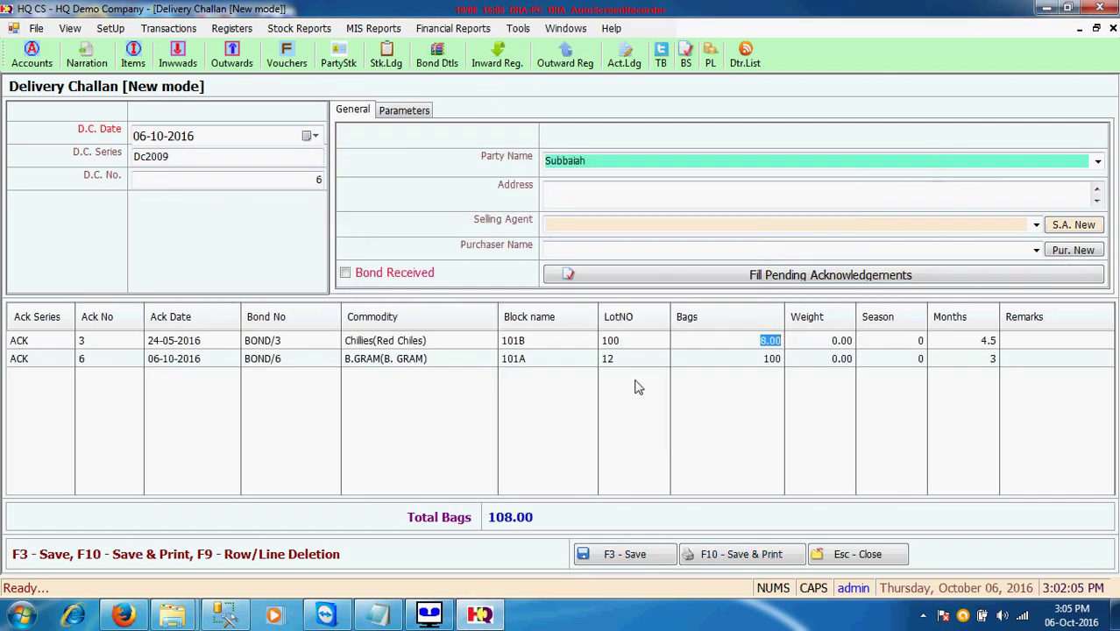
- Set the Chillies line from block 101B to 1 bag, save the delivery challan, and close its form
{"action": "type", "text": "1"}
{"action": "key", "text": "Return"}
{"action": "left_click", "coordinate": [585, 559]}
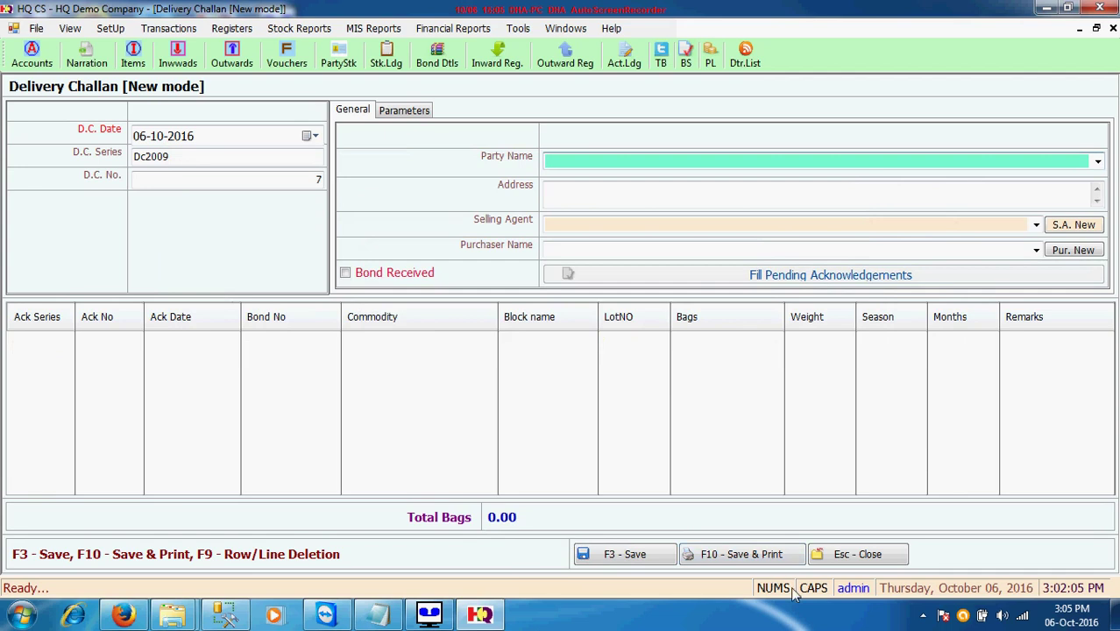
{"action": "left_click", "coordinate": [861, 566]}
{"action": "left_click", "coordinate": [550, 364]}
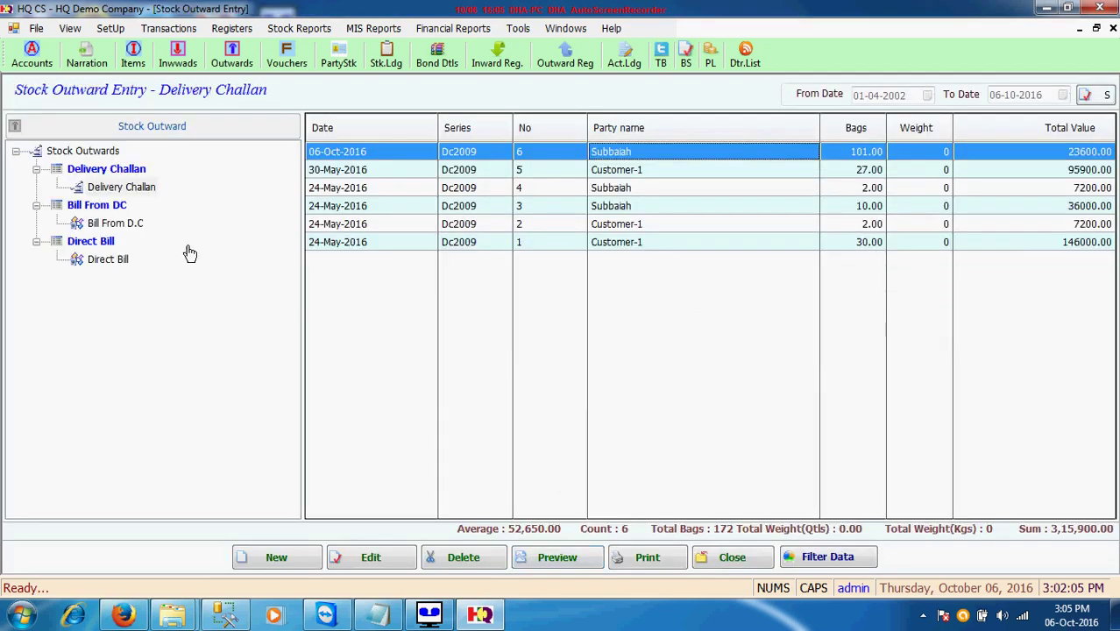
- Preview the printed report of delivery challan Dc2009/6, and close the preview
{"action": "left_click", "coordinate": [586, 555]}
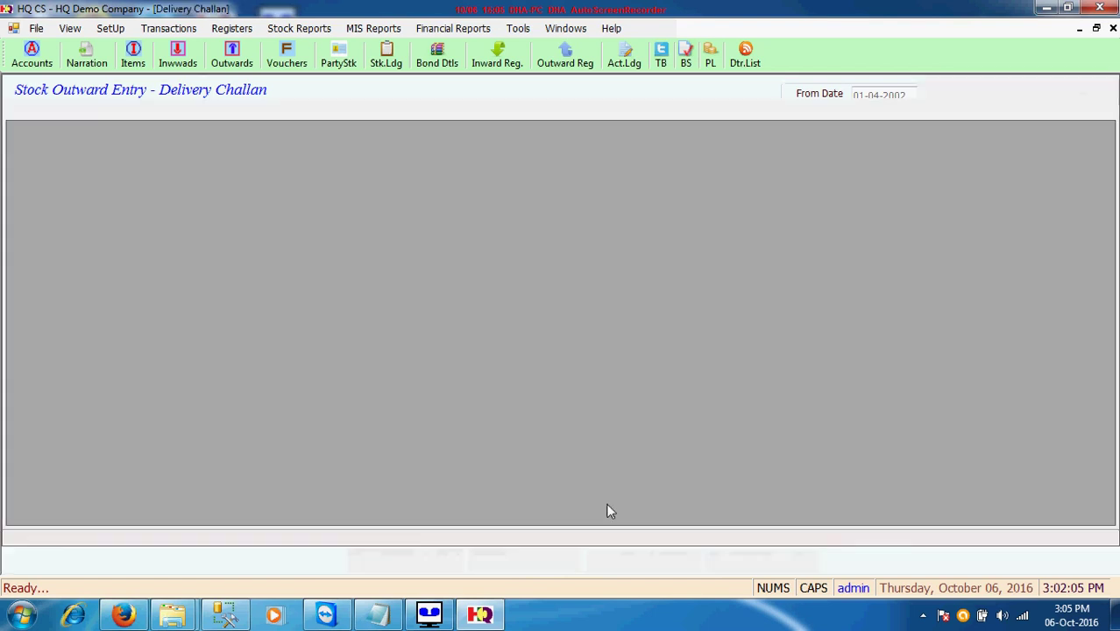
{"action": "scroll", "coordinate": [609, 471], "scroll_direction": "down", "scroll_amount": 3}
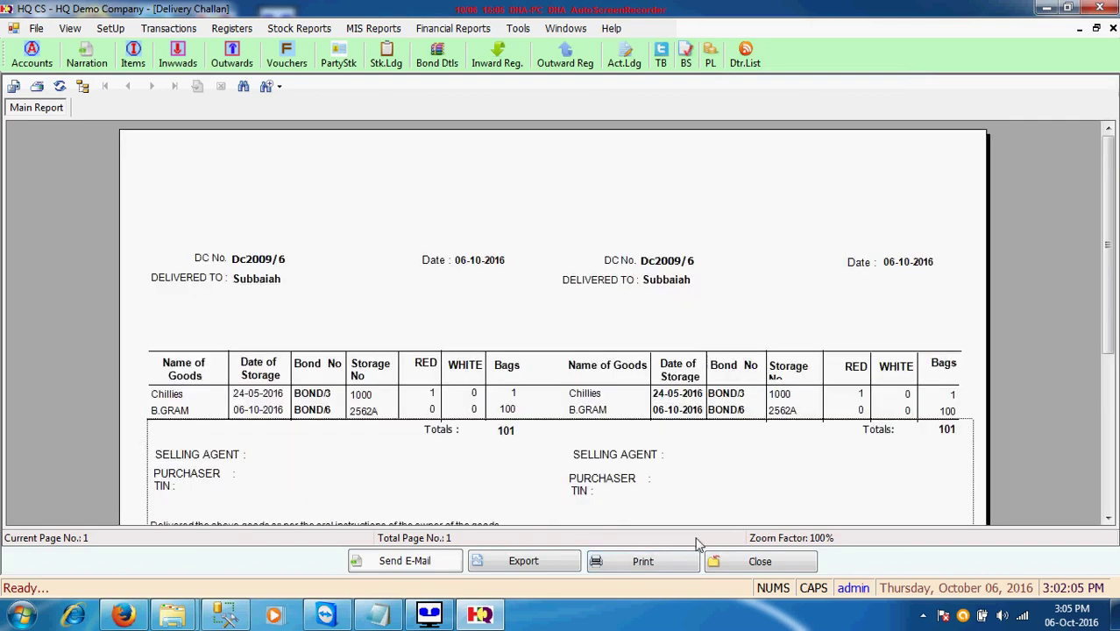
{"action": "left_click", "coordinate": [755, 564]}
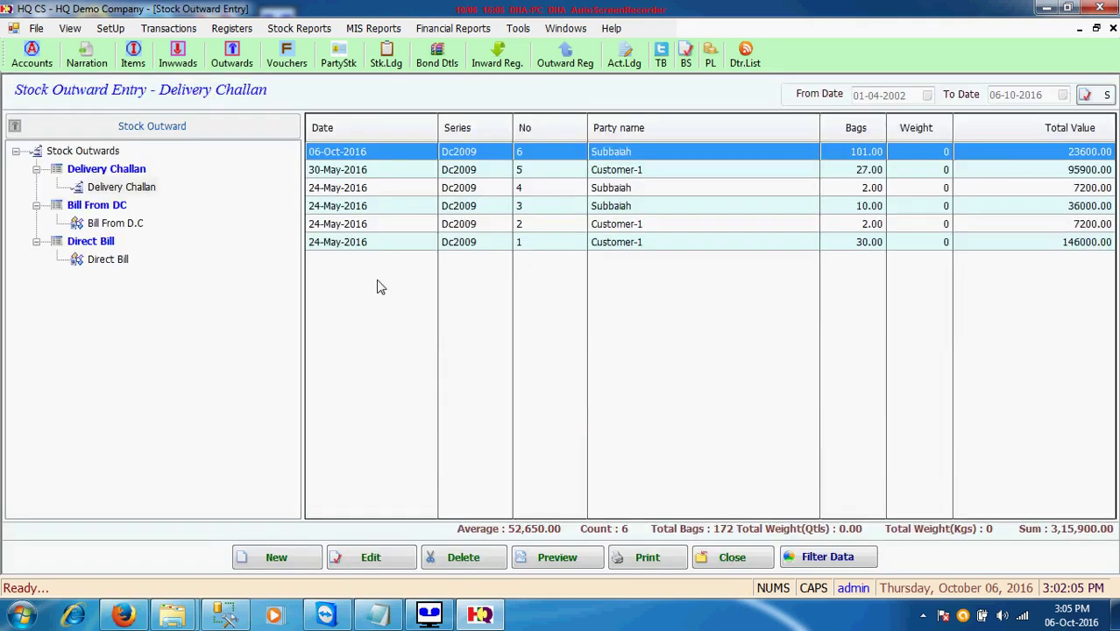
- Start a new Bill From D.C for the farmer of the latest delivery challan, and fill it with all pending D.C.s
{"action": "left_click", "coordinate": [109, 222]}
{"action": "left_click", "coordinate": [282, 555]}
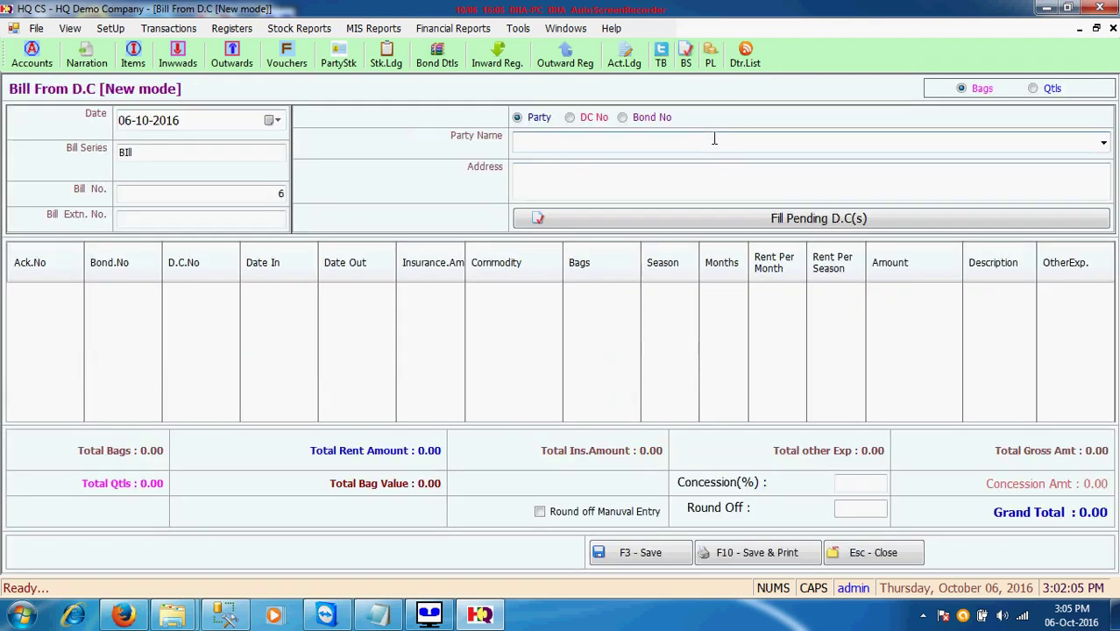
{"action": "key", "text": "Down"}
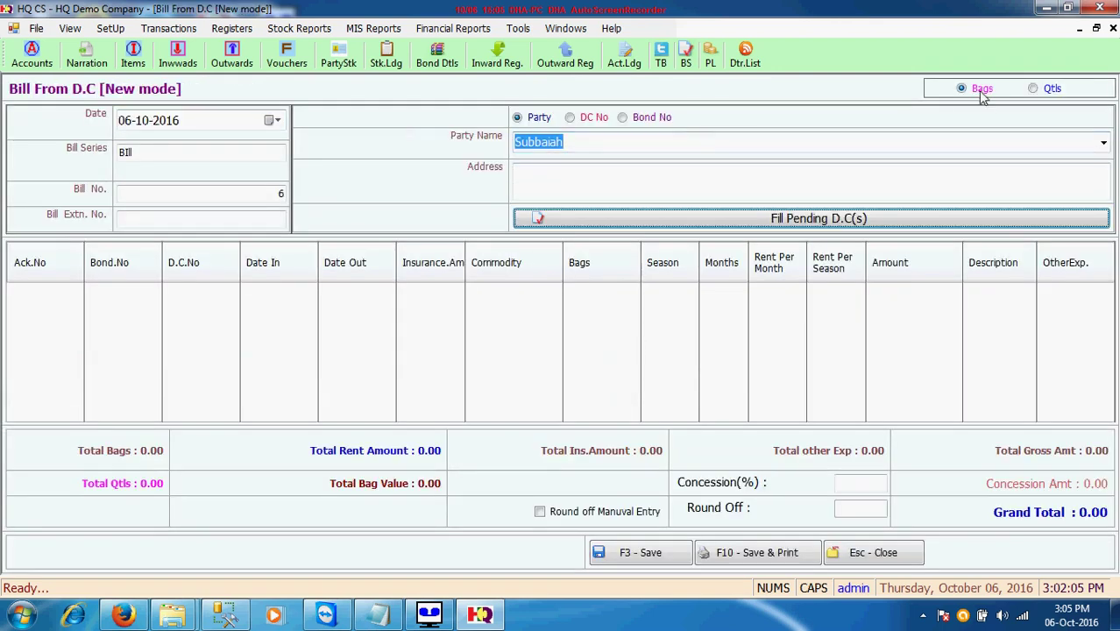
{"action": "left_click", "coordinate": [885, 218]}
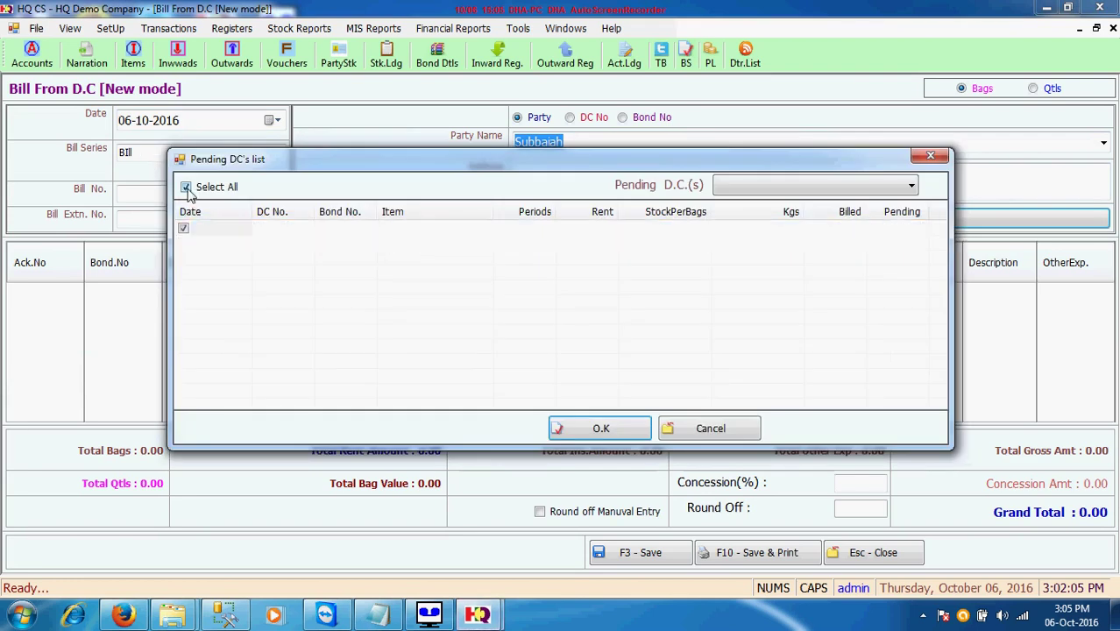
{"action": "left_click", "coordinate": [601, 429]}
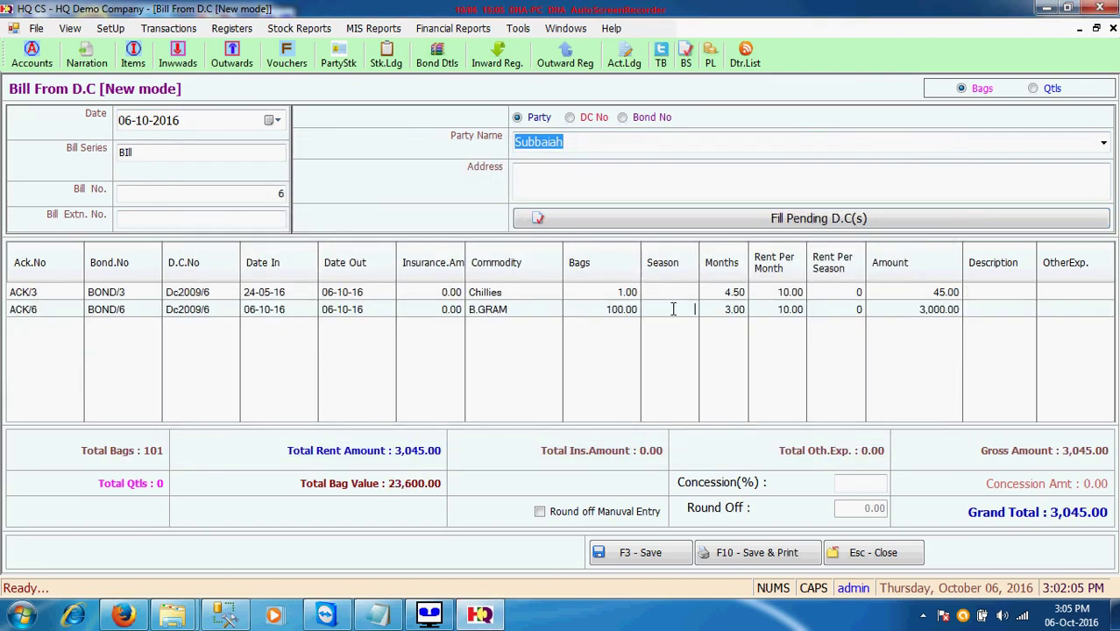
- Check the months and monthly rent of the B.GRAM line, save the bill, and close its form
{"action": "left_click", "coordinate": [735, 309]}
{"action": "left_click", "coordinate": [790, 307]}
{"action": "left_click", "coordinate": [614, 551]}
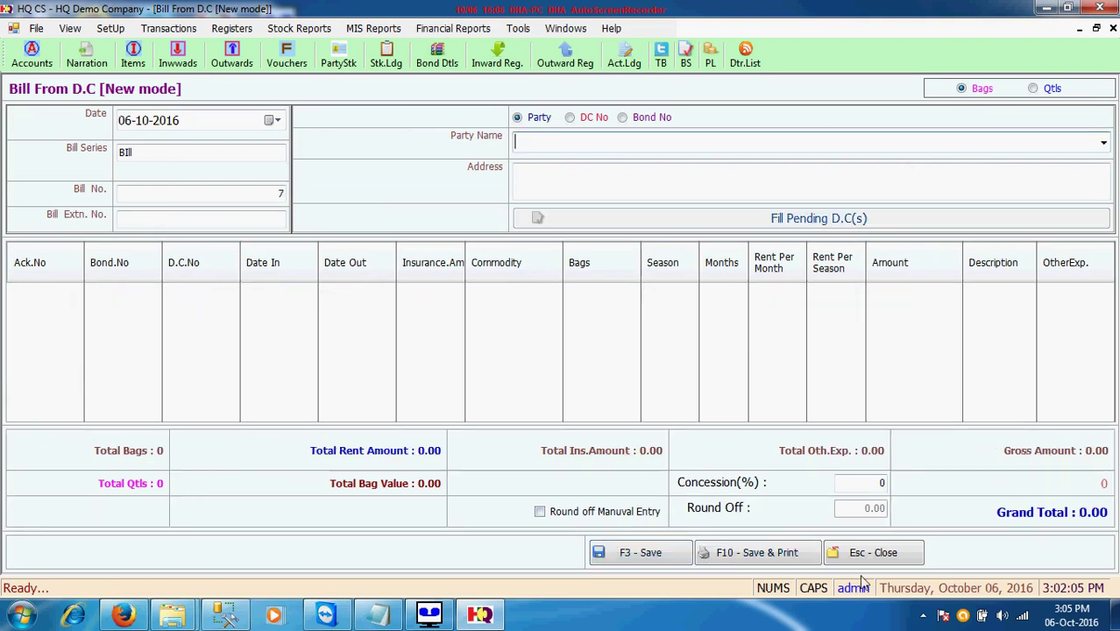
{"action": "left_click", "coordinate": [883, 559]}
{"action": "left_click", "coordinate": [559, 360]}
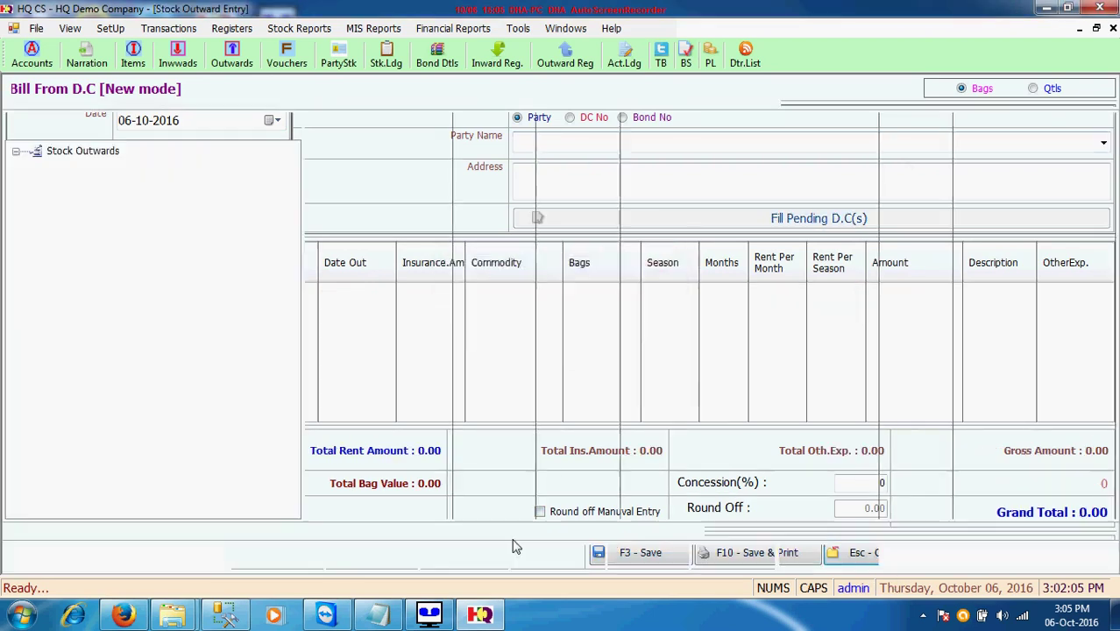
- Preview the printed report of bill BIll/6, and close the preview and the stock outward screen
{"action": "left_click", "coordinate": [561, 558]}
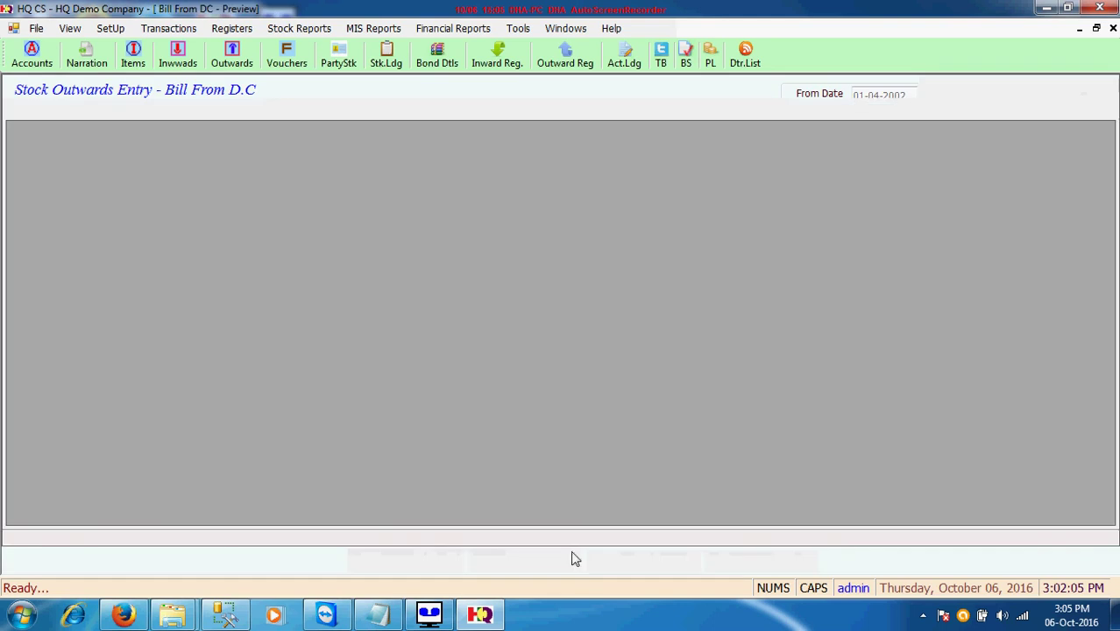
{"action": "scroll", "coordinate": [570, 446], "scroll_direction": "down", "scroll_amount": 3}
{"action": "scroll", "coordinate": [574, 449], "scroll_direction": "up", "scroll_amount": 2}
{"action": "scroll", "coordinate": [574, 450], "scroll_direction": "up", "scroll_amount": 2}
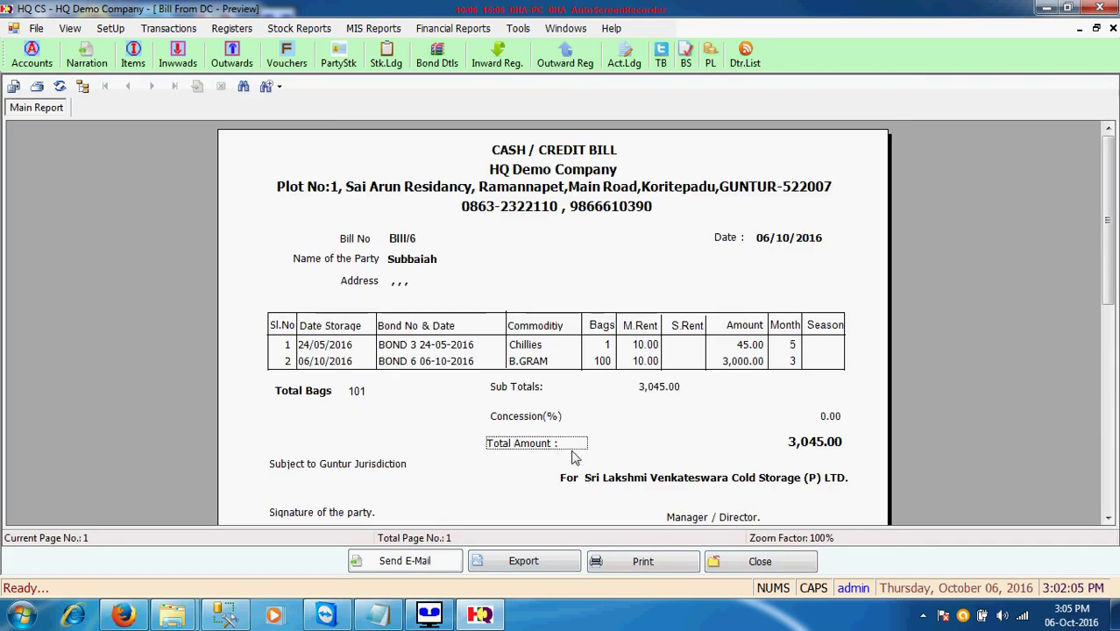
{"action": "left_click", "coordinate": [744, 565]}
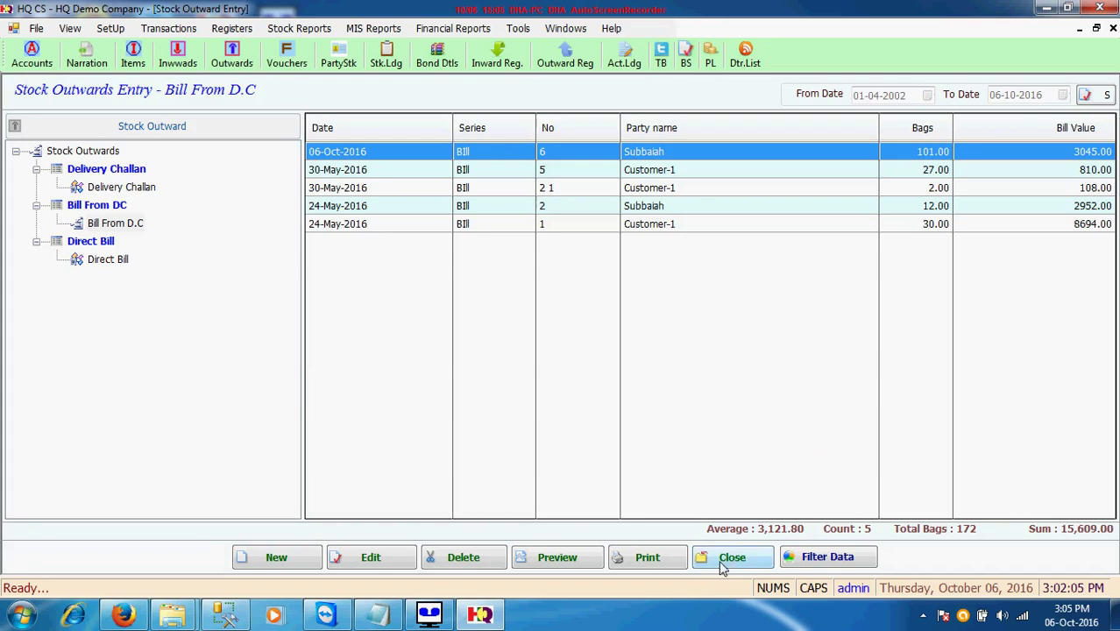
{"action": "left_click", "coordinate": [720, 560]}
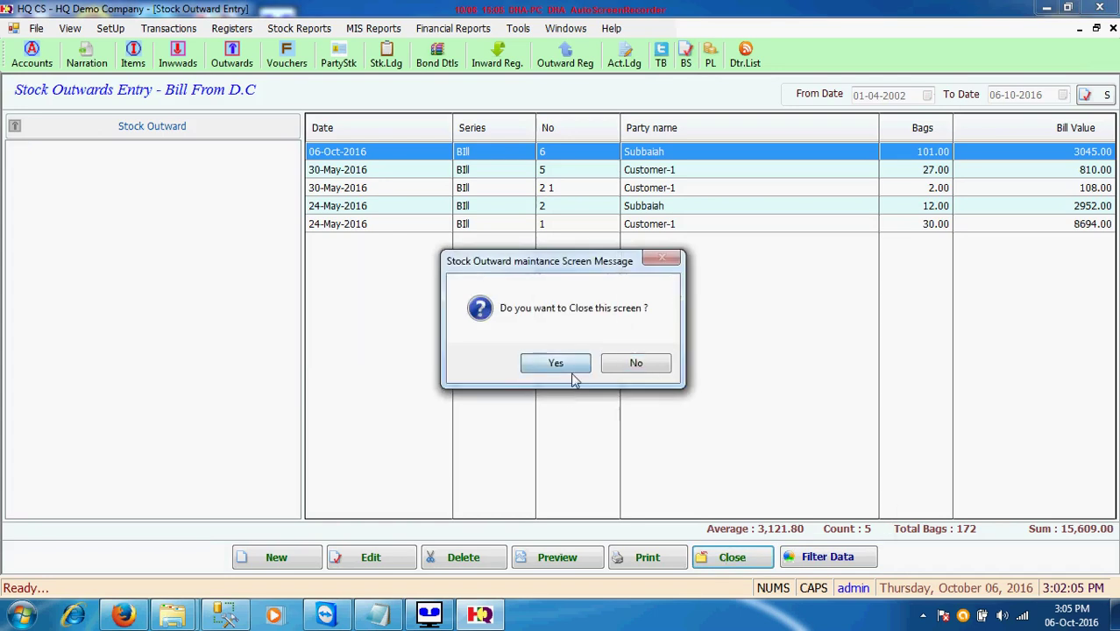
{"action": "left_click", "coordinate": [569, 366]}
- List the insurance entries for the period 01-04-2002 to 06-10-2016
{"action": "left_click", "coordinate": [184, 28]}
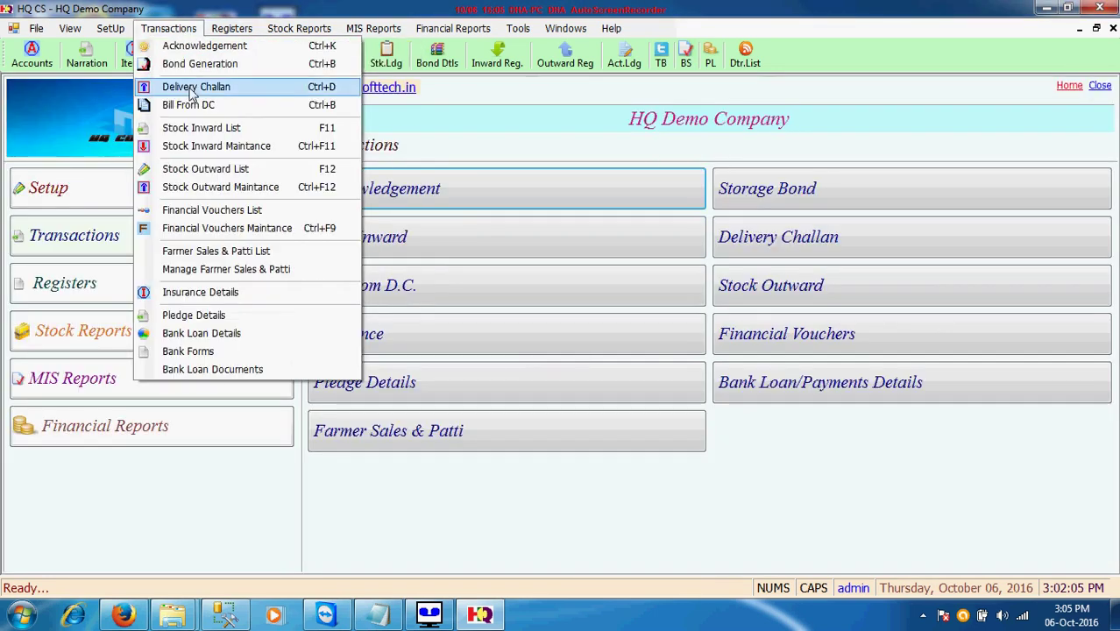
{"action": "left_click", "coordinate": [215, 292]}
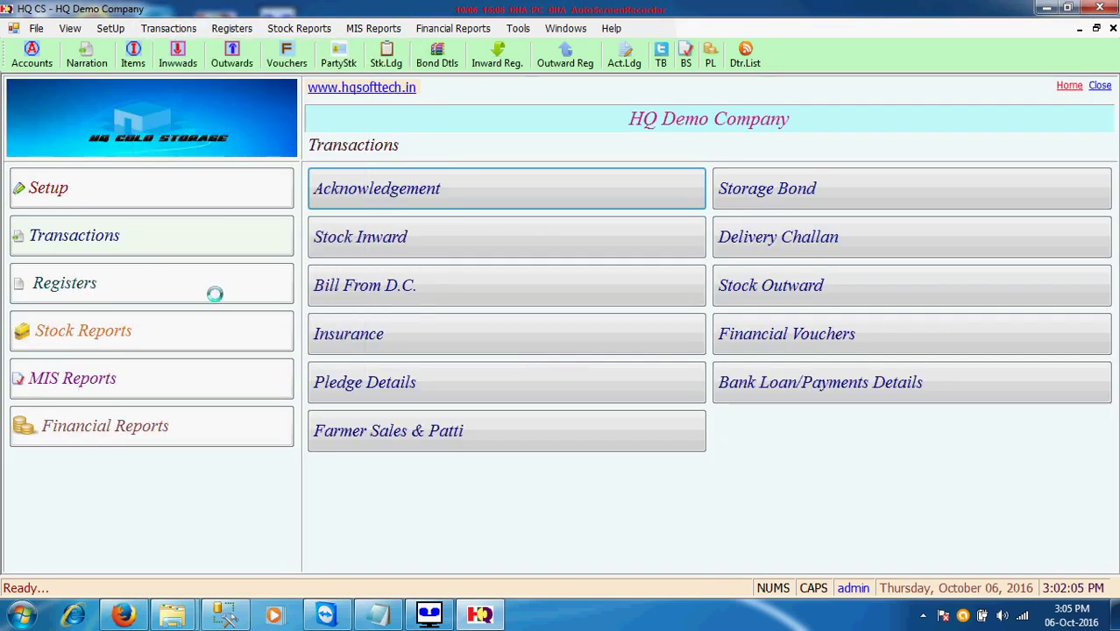
{"action": "left_click", "coordinate": [1091, 94]}
{"action": "left_click", "coordinate": [1029, 109]}
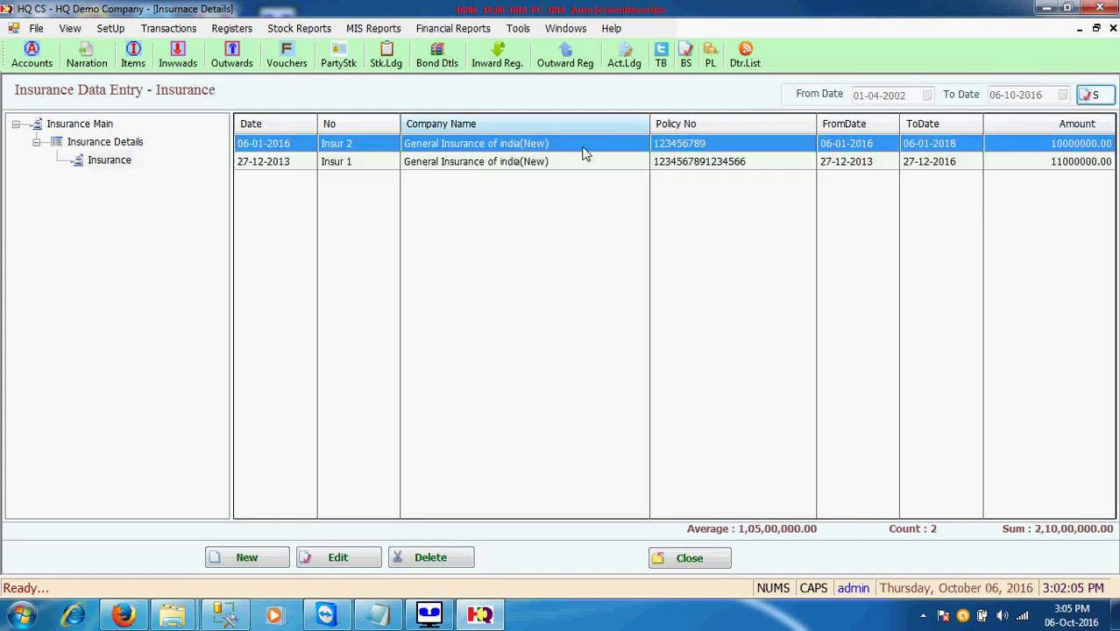
- Open insurance entry Insur 1 for editing, keep its entry type as 0 - New, save the record, and close the insurance screen
{"action": "left_click", "coordinate": [557, 163]}
{"action": "left_click", "coordinate": [329, 555]}
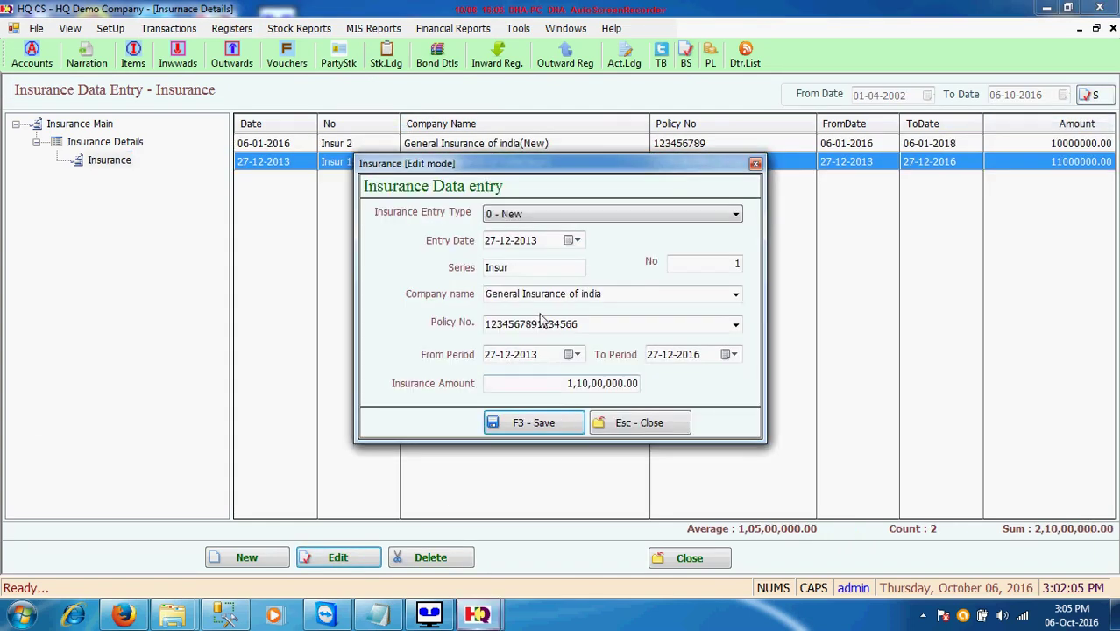
{"action": "left_click", "coordinate": [522, 215]}
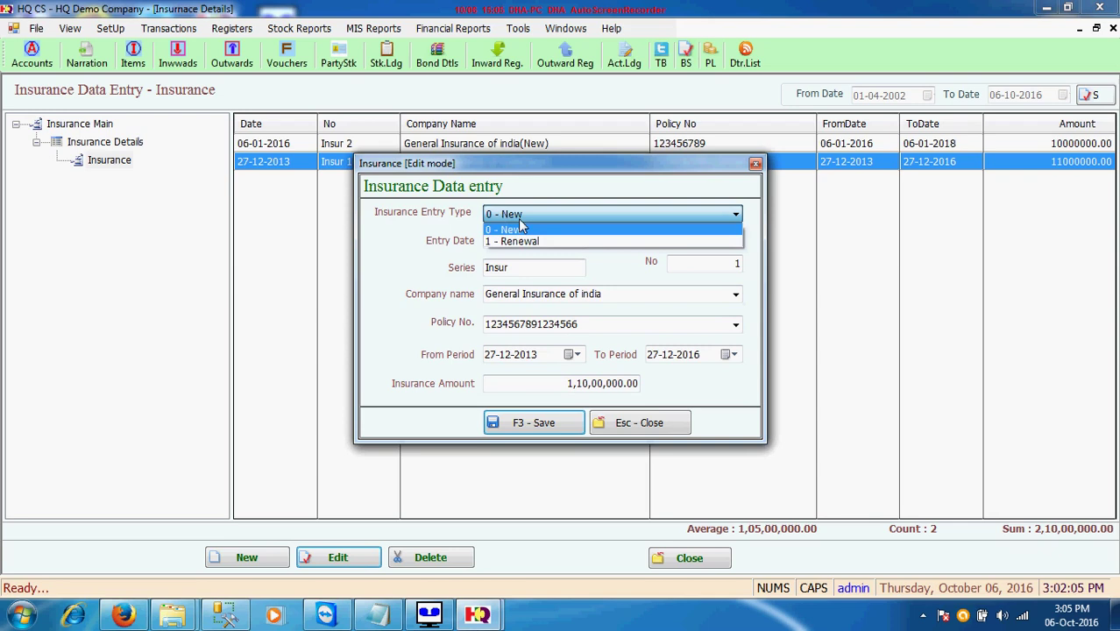
{"action": "key", "text": "Return"}
{"action": "key", "text": "Return"}
{"action": "key", "text": "Return"}
{"action": "key", "text": "Return"}
{"action": "key", "text": "Return"}
{"action": "key", "text": "Return"}
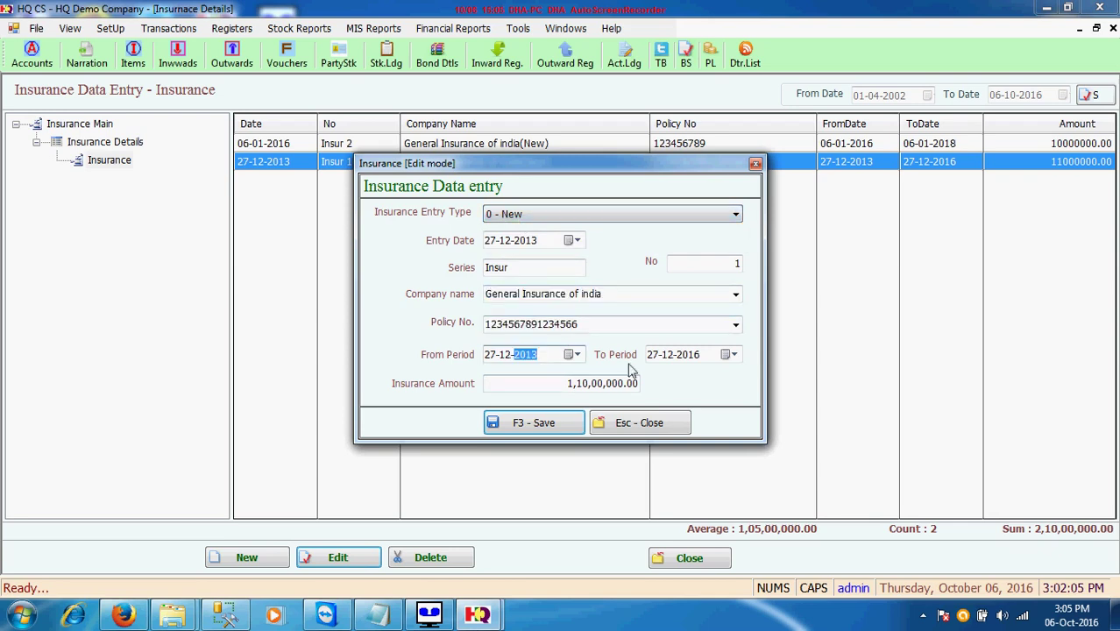
{"action": "key", "text": "Return"}
{"action": "key", "text": "Return"}
{"action": "key", "text": "Return"}
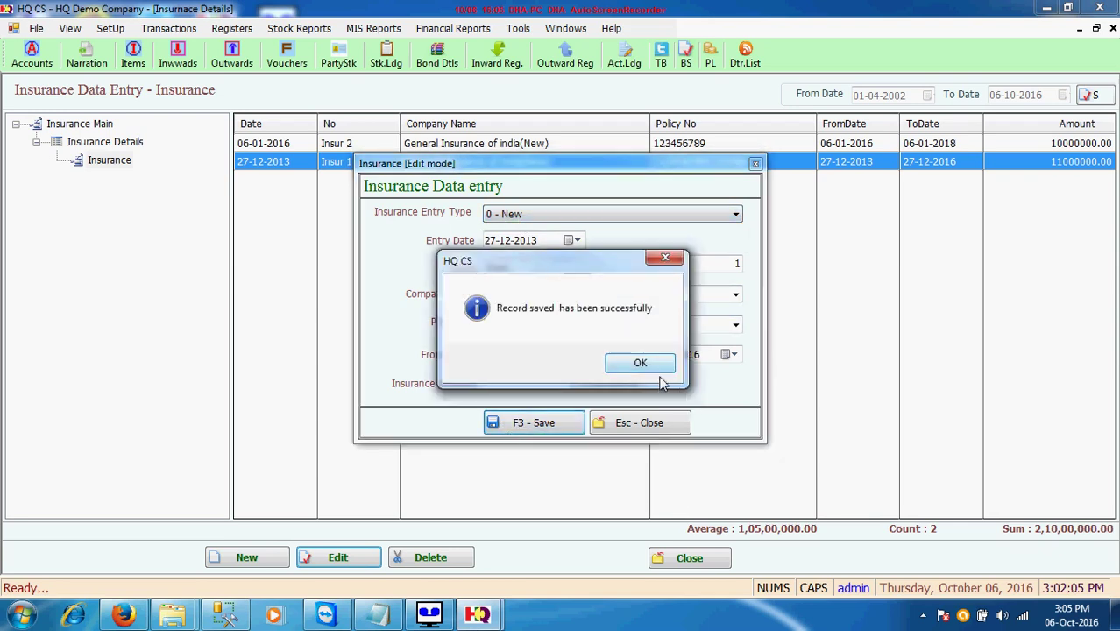
{"action": "key", "text": "Return"}
{"action": "left_click", "coordinate": [689, 557]}
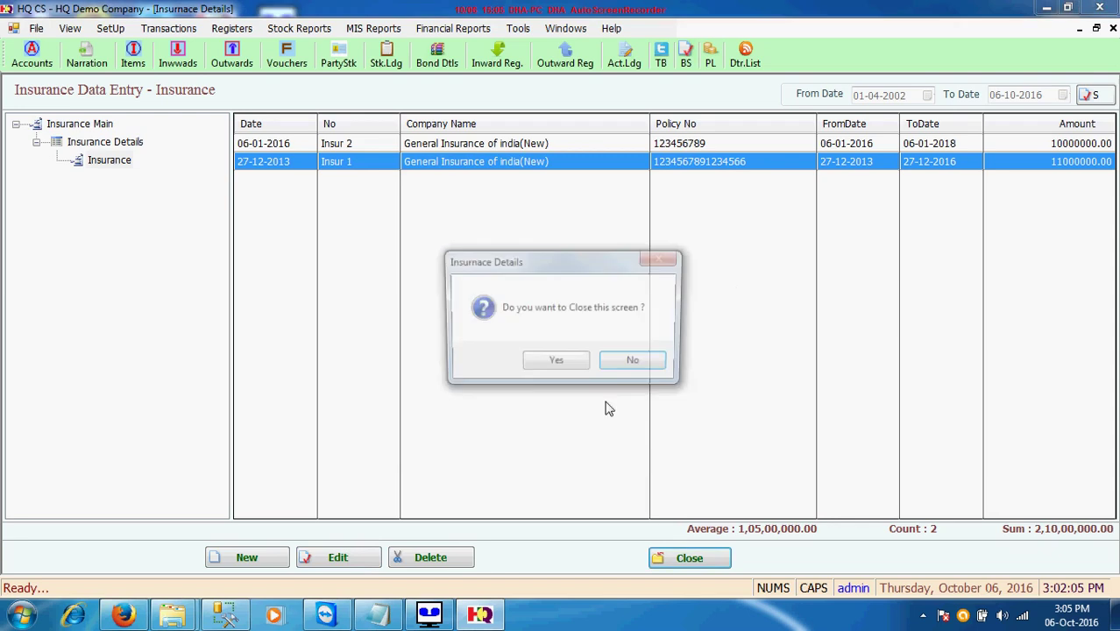
{"action": "left_click", "coordinate": [554, 366]}
- List the pledge details entries for the period 01-04-2002 to 06-10-2016, sorted by bank name
{"action": "left_click", "coordinate": [149, 29]}
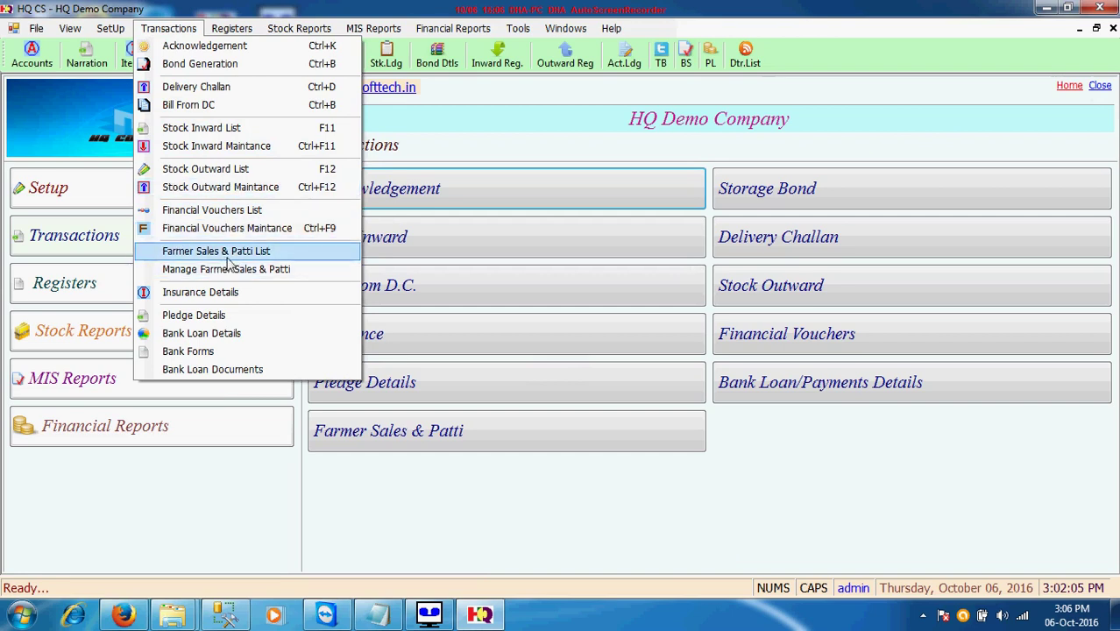
{"action": "left_click", "coordinate": [222, 318]}
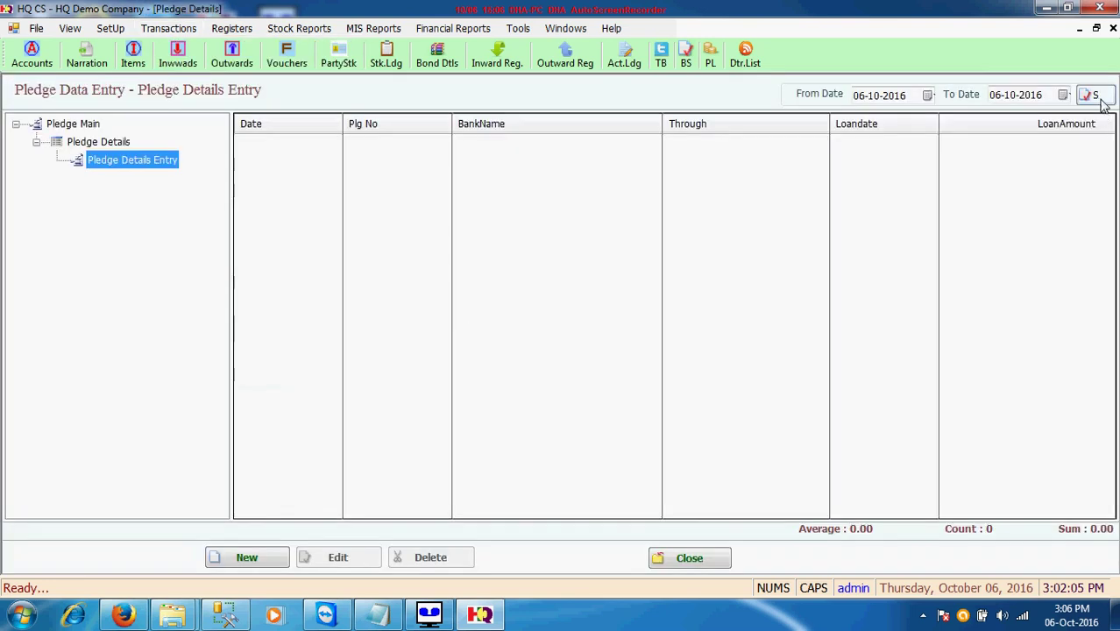
{"action": "left_click", "coordinate": [1095, 96]}
{"action": "left_click", "coordinate": [535, 124]}
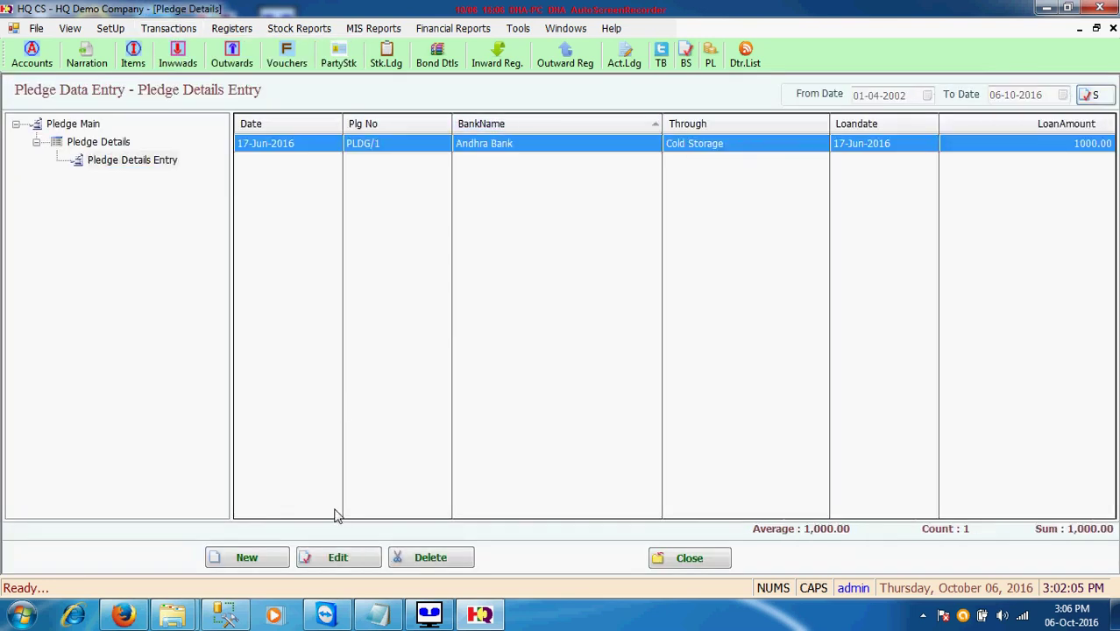
- Open pledge PLDG/1 for editing, review its bank, pledge-through option and bonds, and save the entry
{"action": "left_click", "coordinate": [338, 557]}
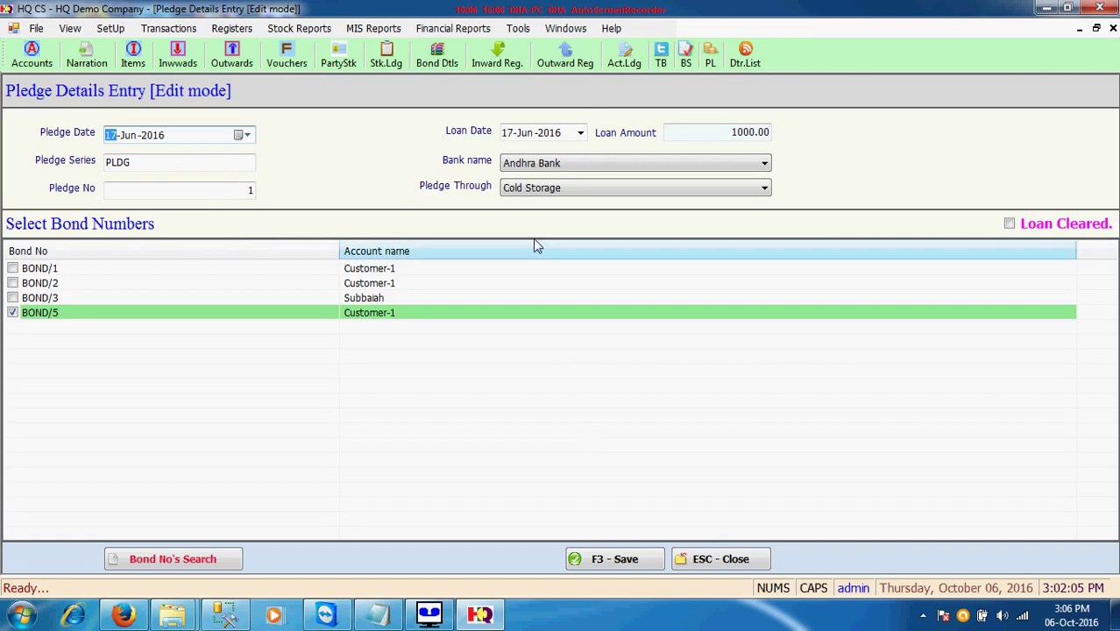
{"action": "left_click", "coordinate": [567, 166]}
{"action": "left_click", "coordinate": [568, 173]}
{"action": "left_click", "coordinate": [571, 188]}
{"action": "left_click", "coordinate": [571, 187]}
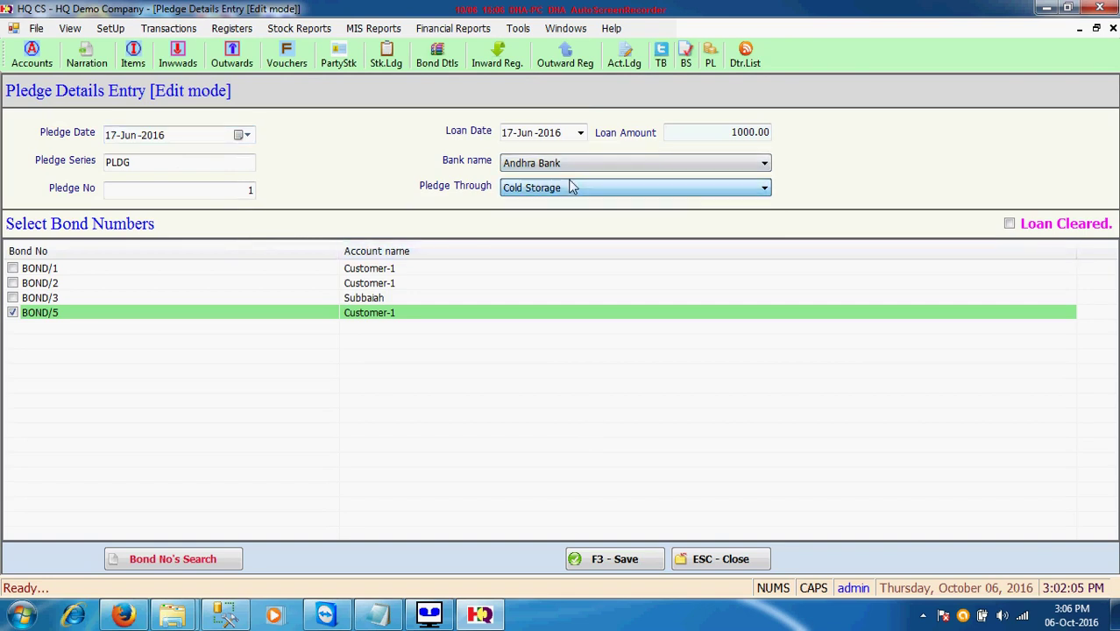
{"action": "left_click_drag", "start_coordinate": [383, 323], "coordinate": [390, 273]}
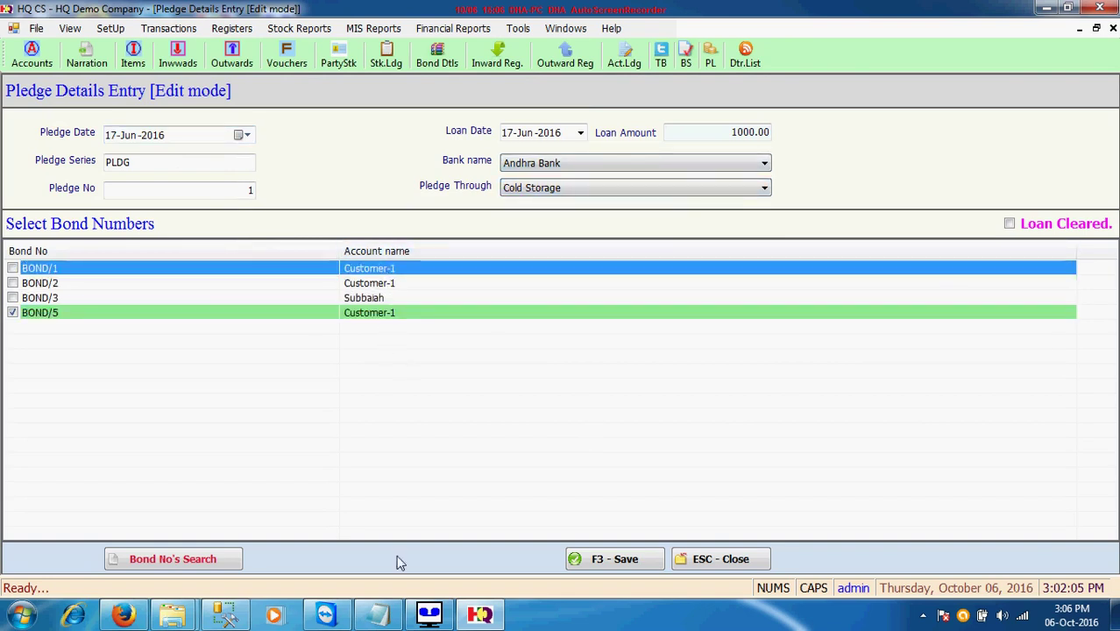
{"action": "left_click", "coordinate": [581, 563]}
{"action": "left_click", "coordinate": [637, 362]}
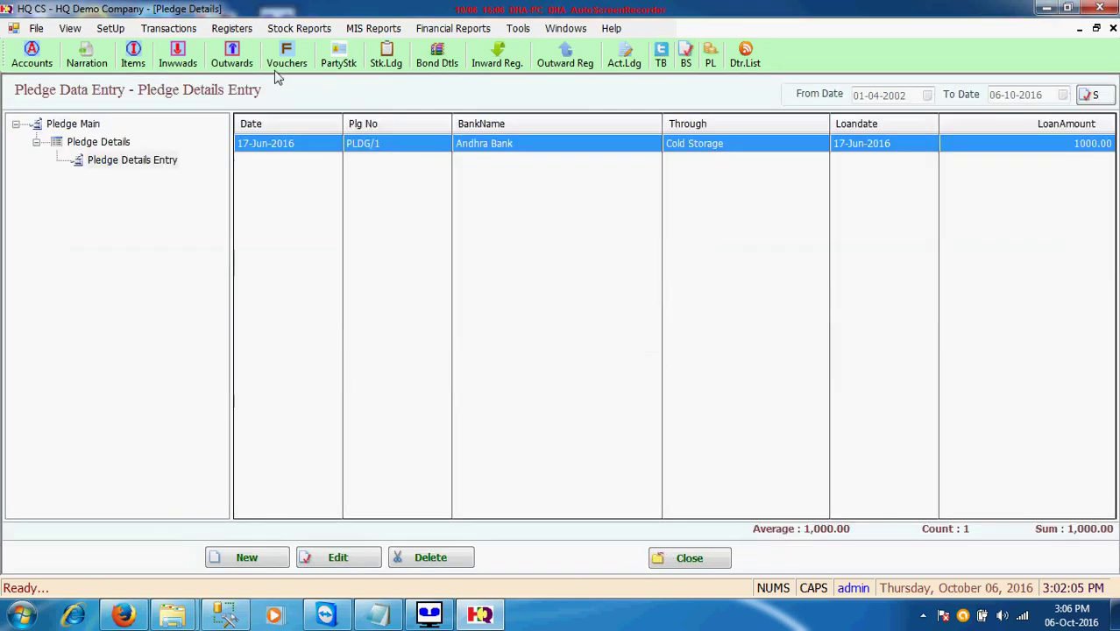
- List the bank loan entries for the period 01-04-2002 to 06-10-2016, and select loan BANK/3
{"action": "left_click", "coordinate": [174, 32]}
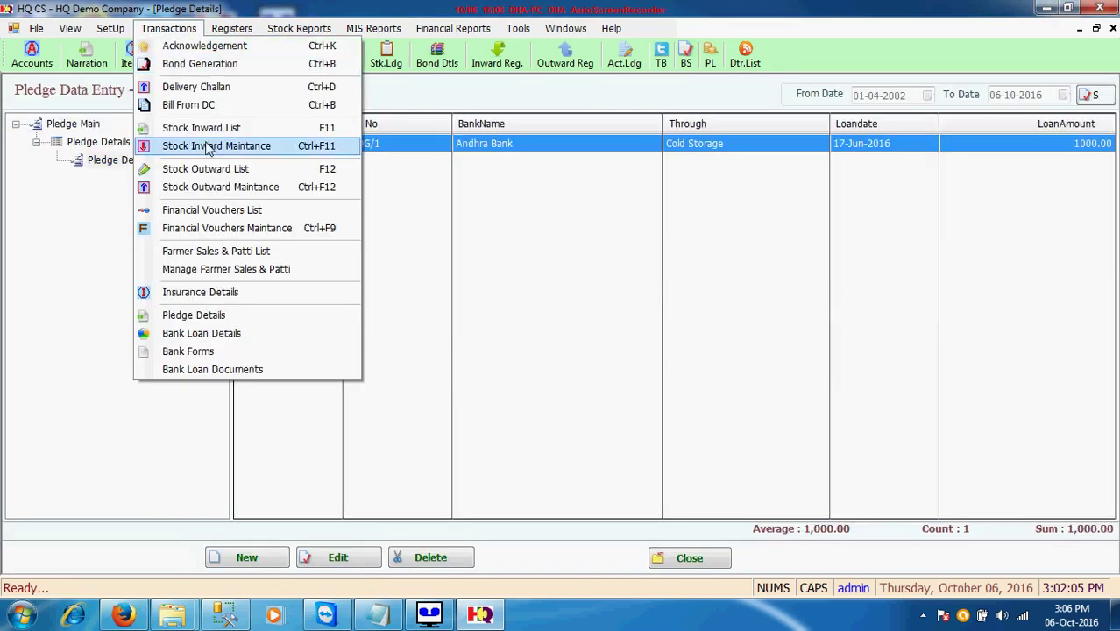
{"action": "left_click", "coordinate": [219, 339]}
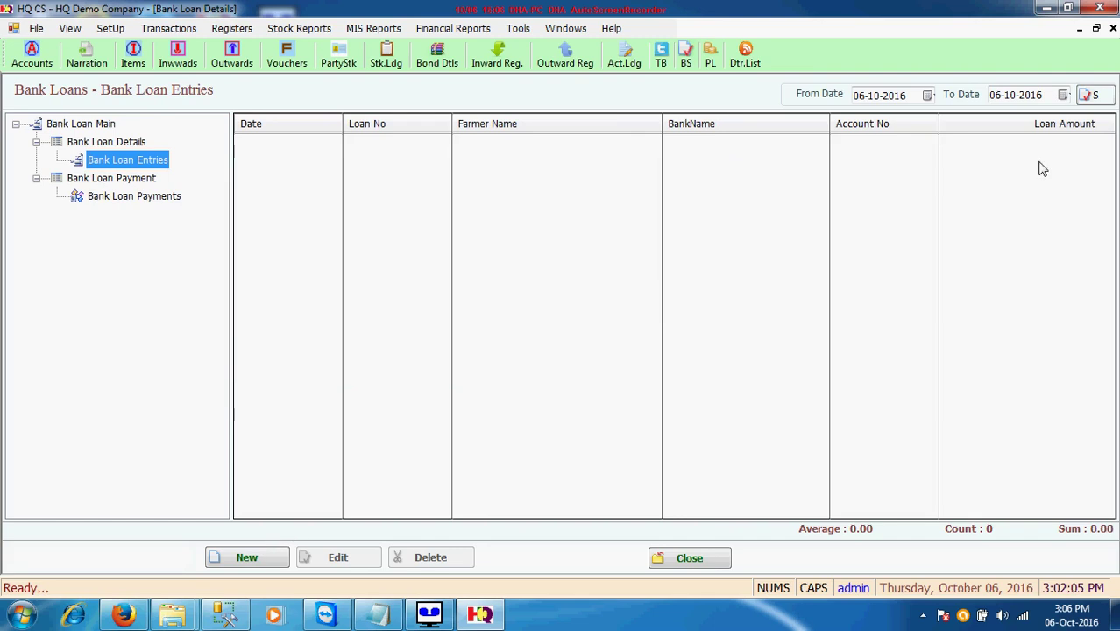
{"action": "left_click", "coordinate": [1091, 97]}
{"action": "left_click", "coordinate": [1043, 108]}
{"action": "left_click", "coordinate": [486, 164]}
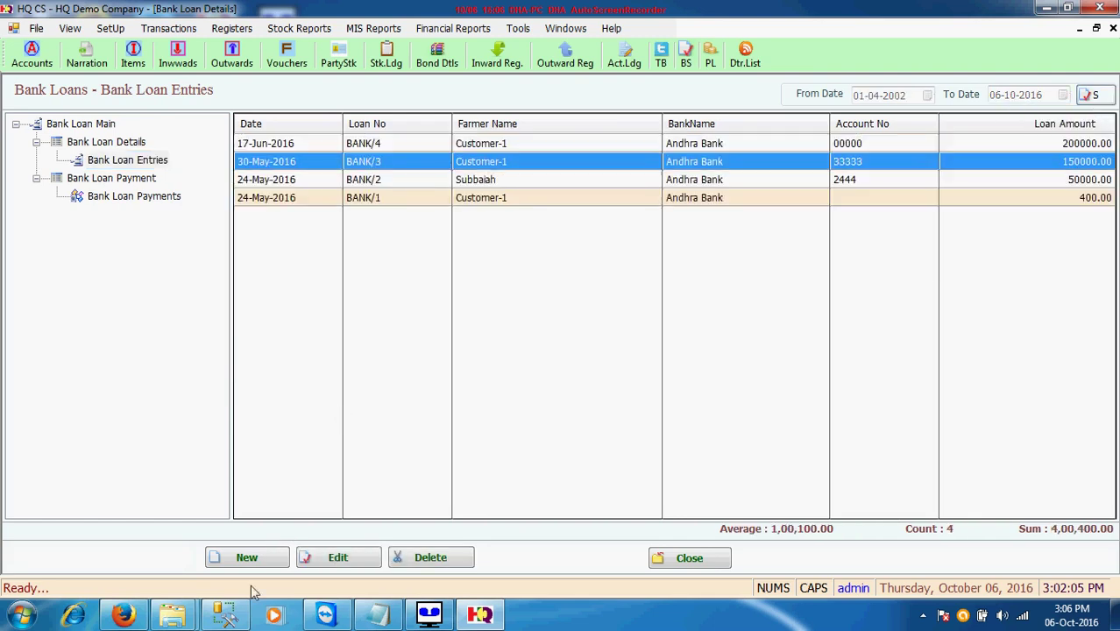
- Try to create a new Andhra Bank loan entry for the farmer of the latest bill, and close the form unsaved
{"action": "left_click", "coordinate": [247, 558]}
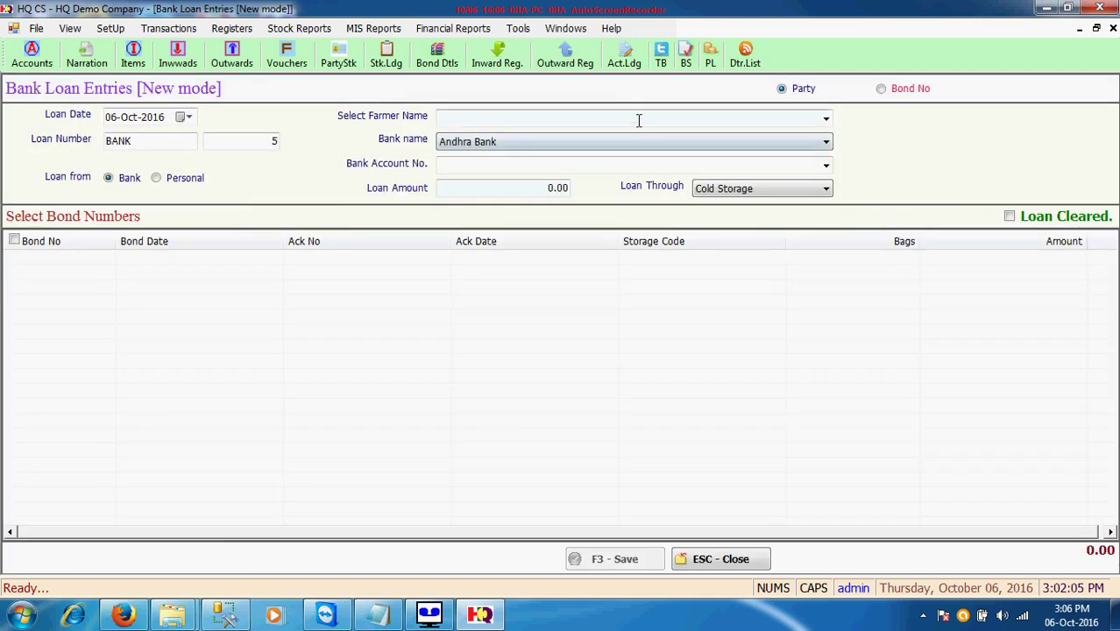
{"action": "key", "text": "Down"}
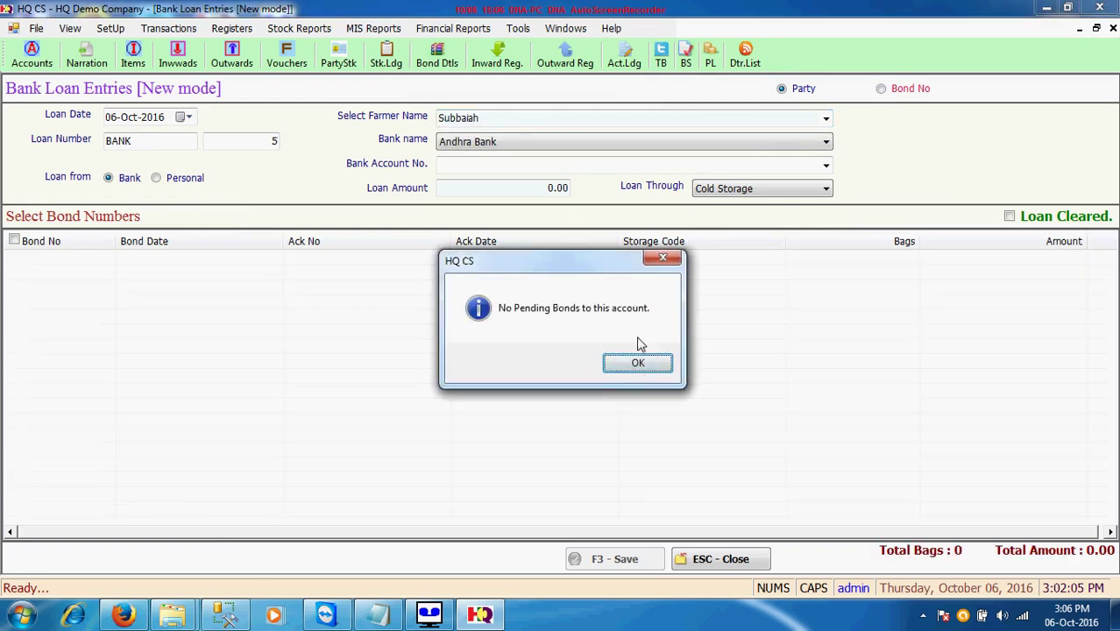
{"action": "left_click", "coordinate": [638, 361]}
{"action": "left_click", "coordinate": [717, 561]}
{"action": "left_click", "coordinate": [591, 364]}
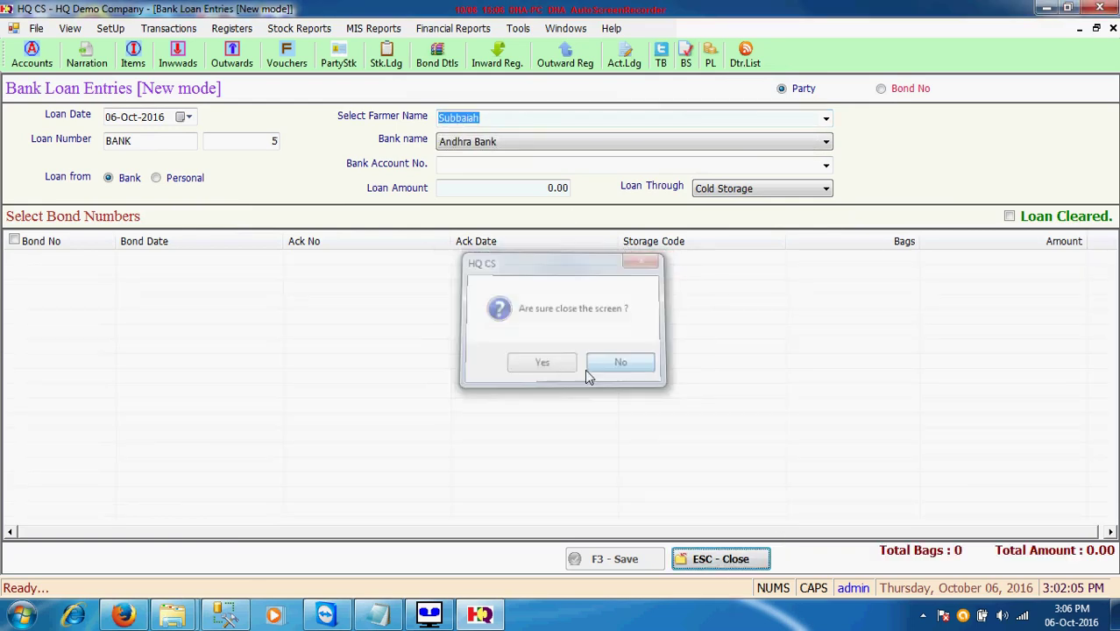
{"action": "left_click", "coordinate": [719, 558]}
{"action": "left_click", "coordinate": [541, 363]}
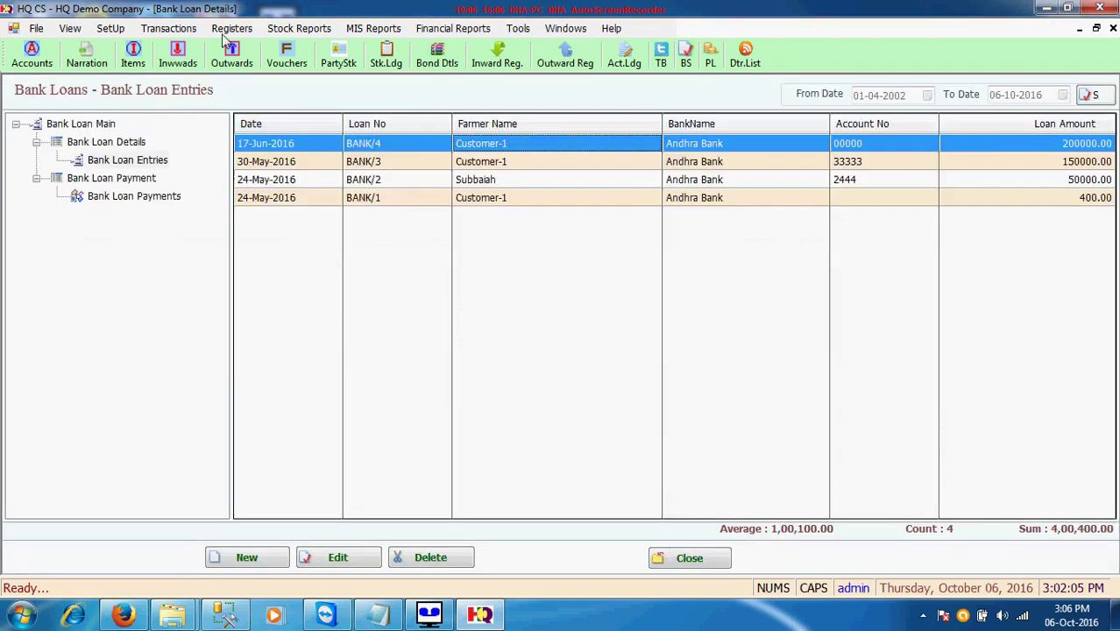
- List the bank loan documents for the period 01-04-2002 to 06-10-2016
{"action": "left_click", "coordinate": [168, 28]}
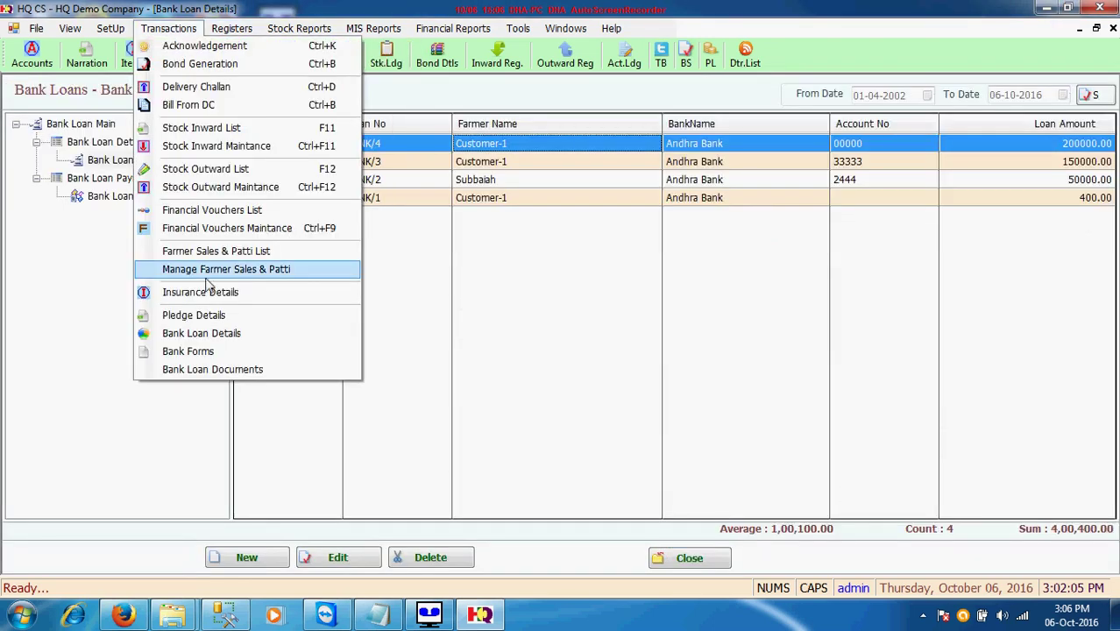
{"action": "left_click", "coordinate": [214, 369]}
{"action": "left_click", "coordinate": [1097, 92]}
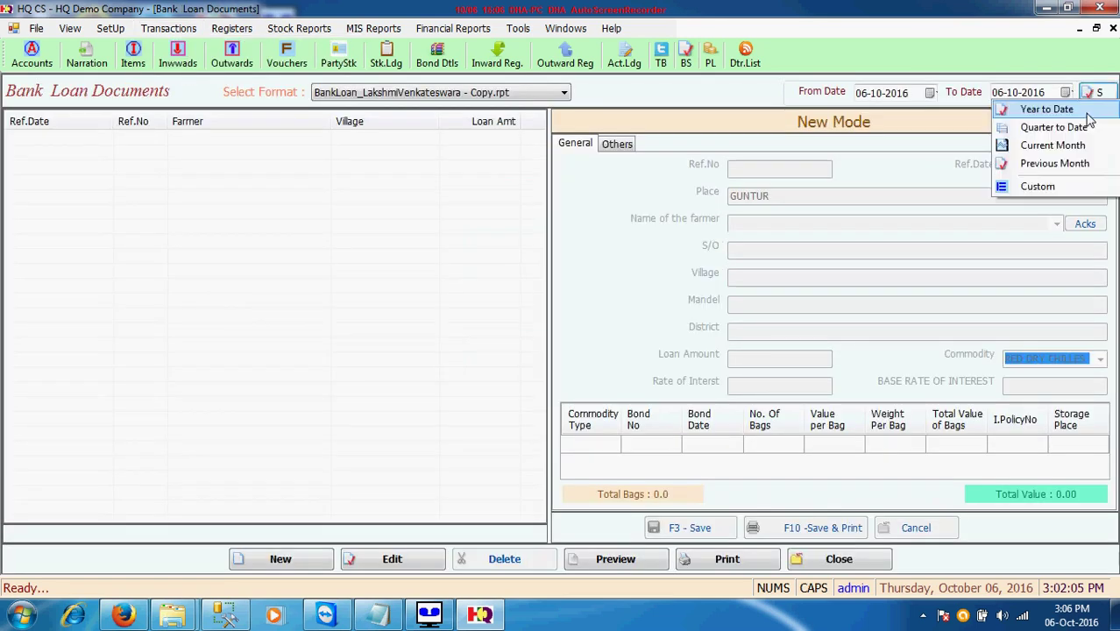
{"action": "left_click", "coordinate": [1032, 182]}
- Preview both pages of the loan application form for document reference 1, and close the preview and the bank loan documents screen
{"action": "left_click", "coordinate": [274, 147]}
{"action": "left_click", "coordinate": [597, 555]}
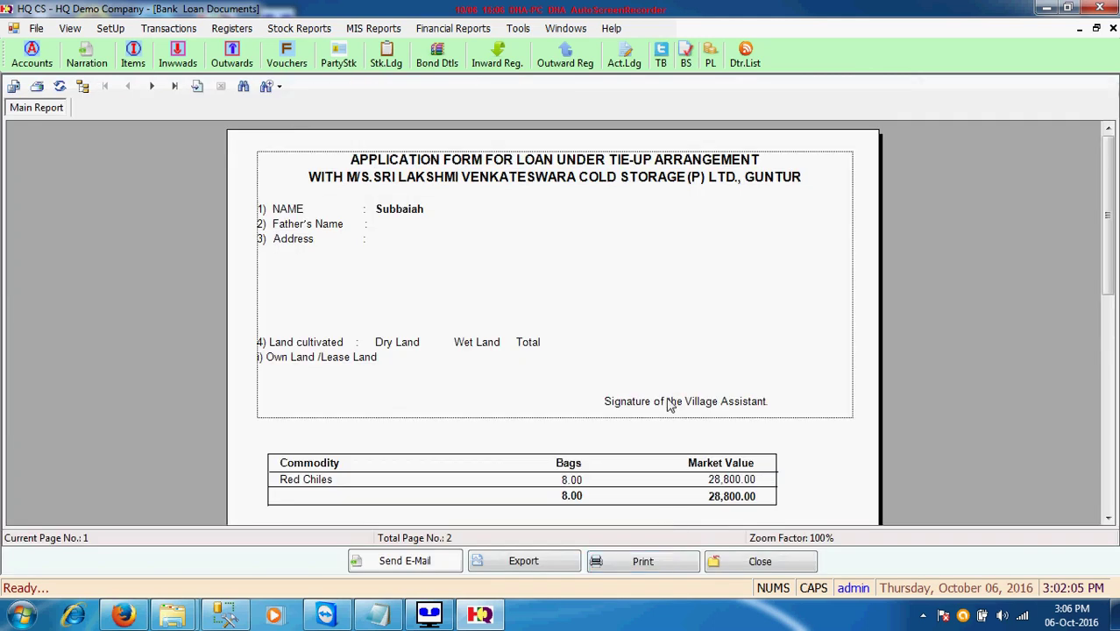
{"action": "scroll", "coordinate": [668, 405], "scroll_direction": "down", "scroll_amount": 5}
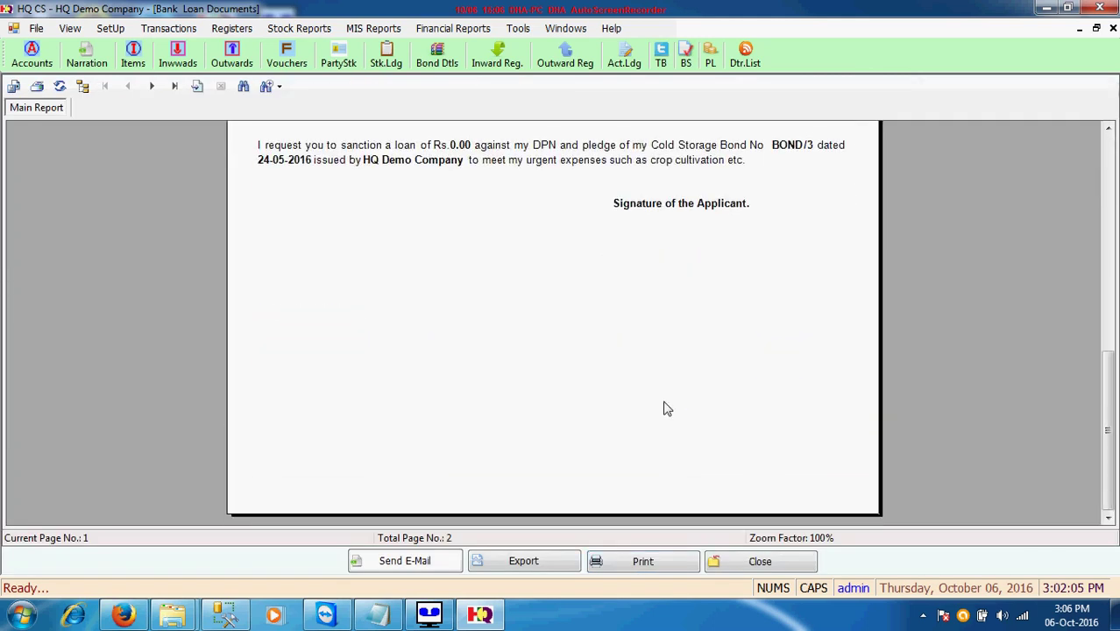
{"action": "scroll", "coordinate": [666, 408], "scroll_direction": "up", "scroll_amount": 5}
{"action": "scroll", "coordinate": [298, 282], "scroll_direction": "up", "scroll_amount": 8}
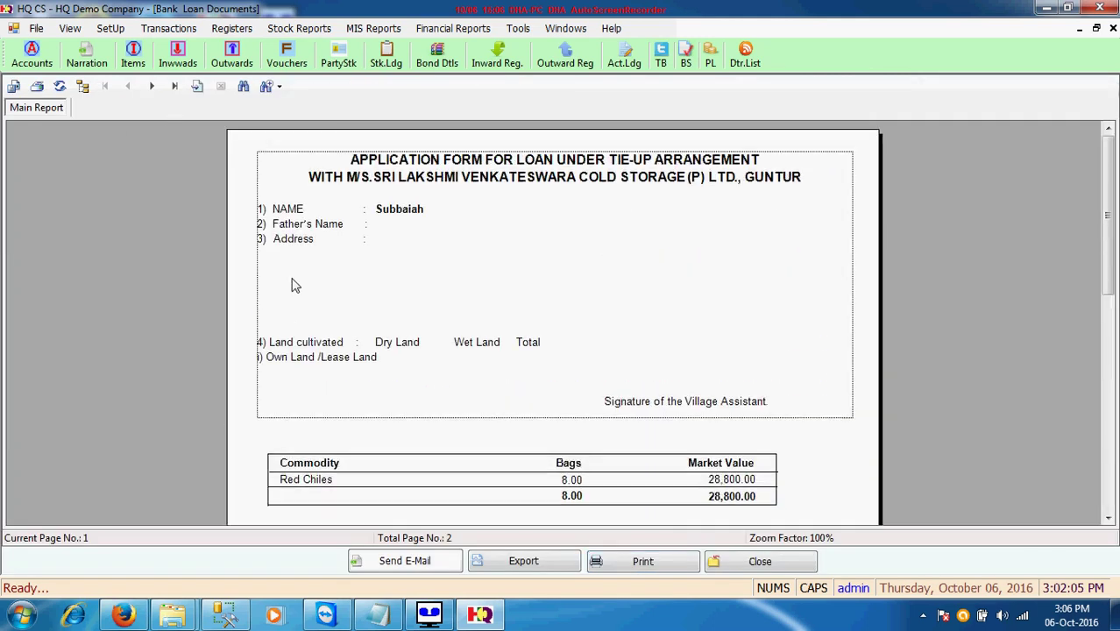
{"action": "left_click", "coordinate": [150, 87]}
{"action": "left_click", "coordinate": [754, 561]}
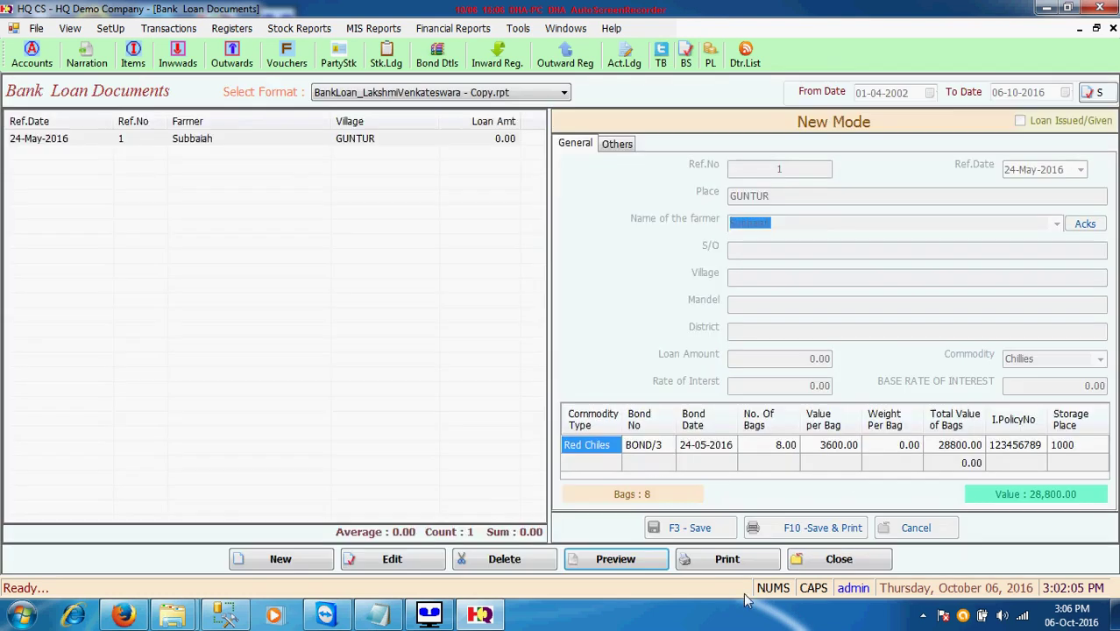
{"action": "left_click", "coordinate": [838, 559]}
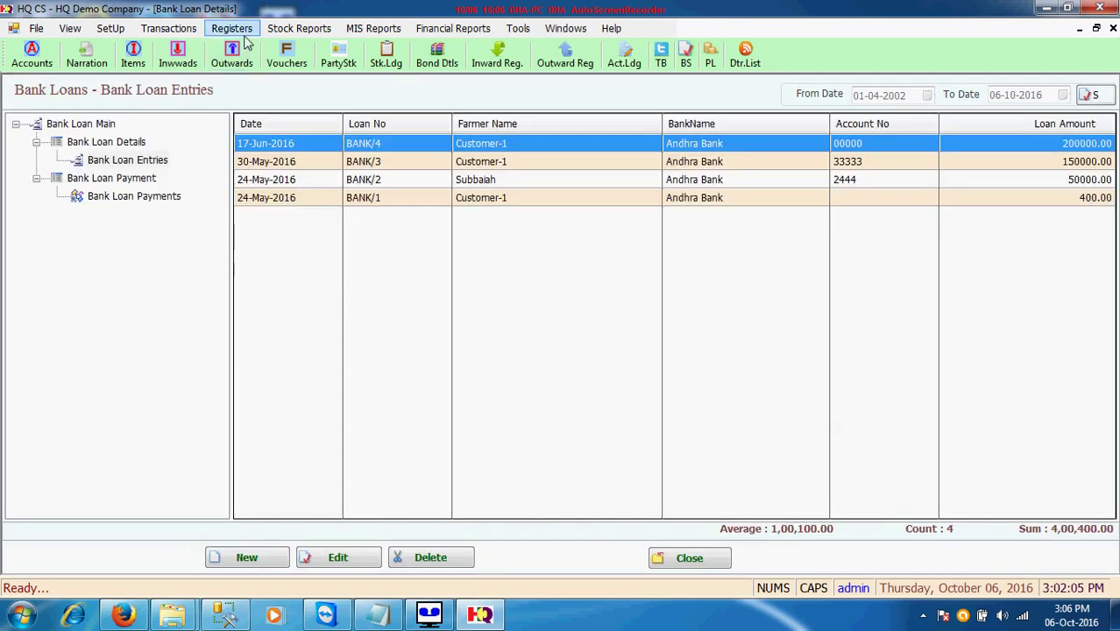
- Open the Stock Inward Register report options
{"action": "left_click", "coordinate": [232, 28]}
{"action": "left_click", "coordinate": [247, 49]}
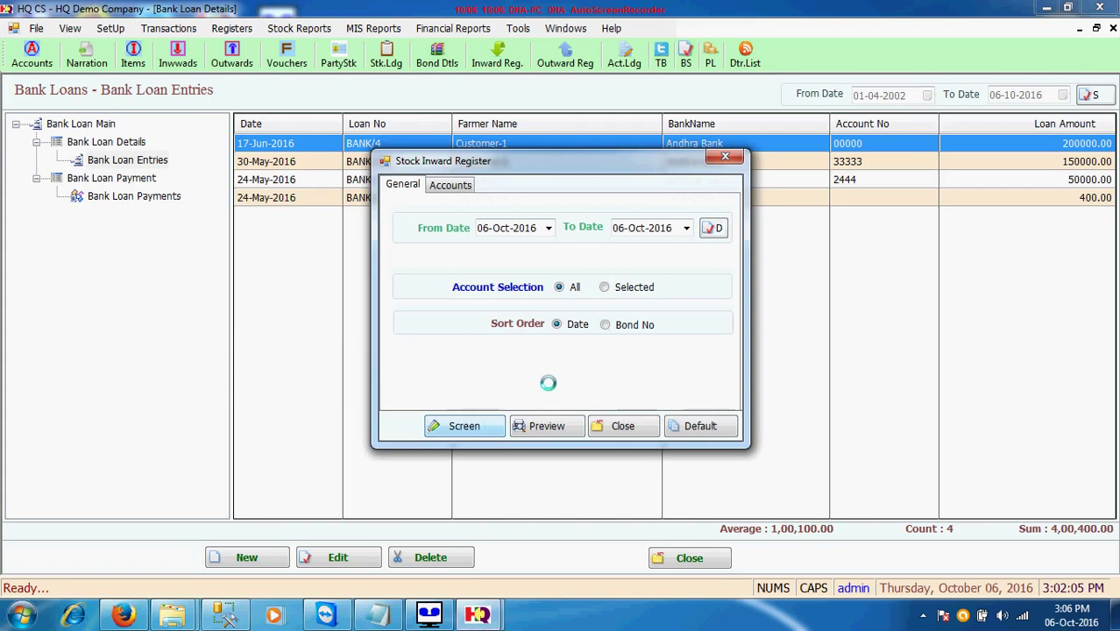